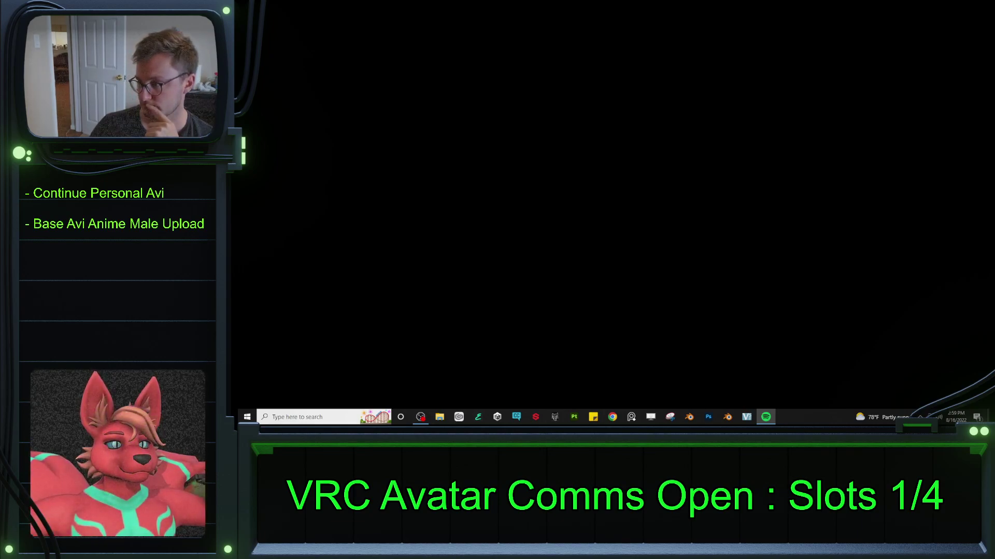
pyautogui.hotkey('alt', 'Tab')
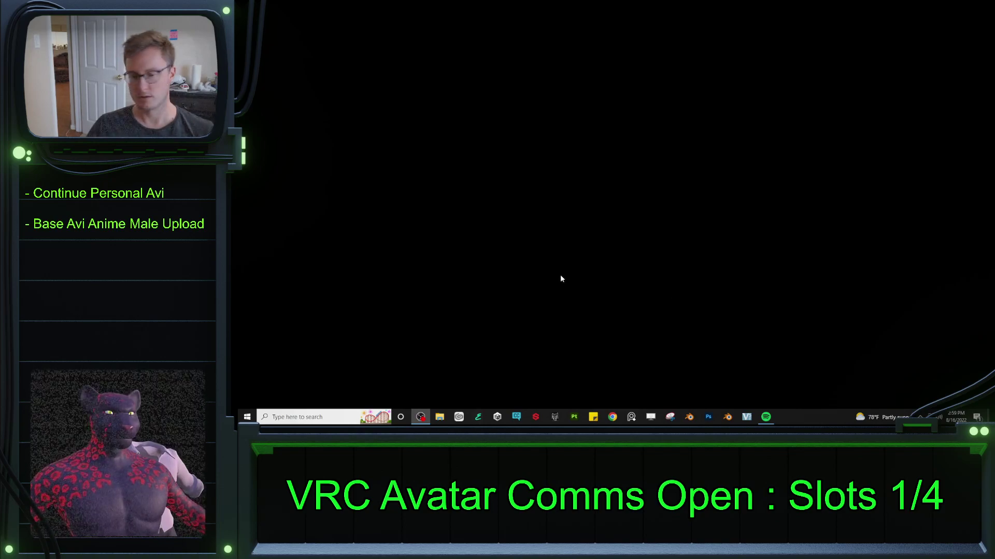
pyautogui.click(695, 420)
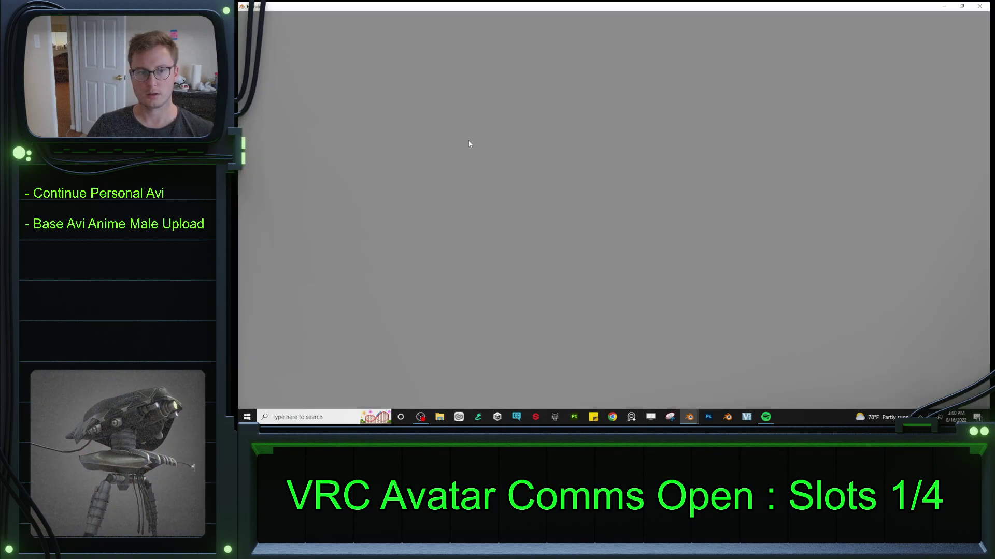
pyautogui.click(982, 7)
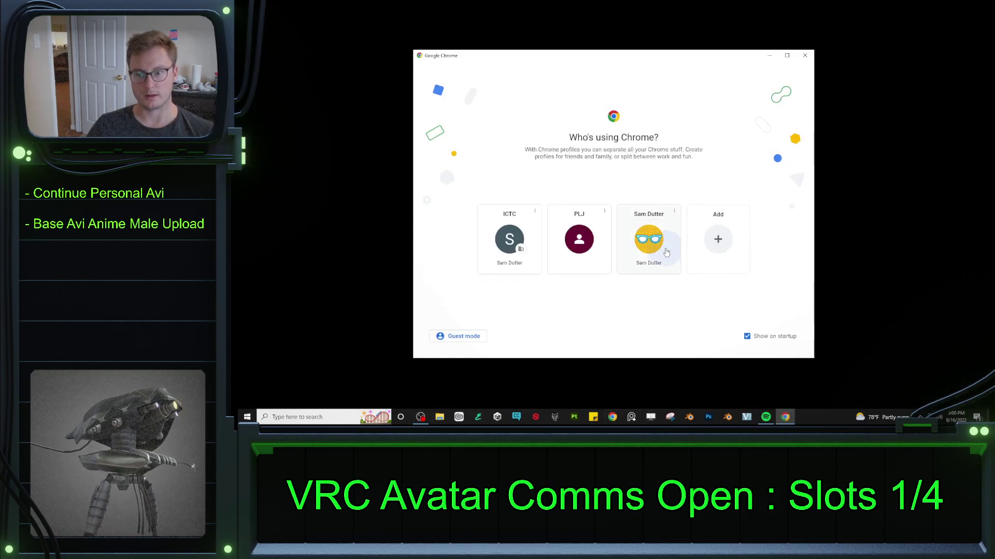
# - Switch to Chrome with the personal profile, go to cgtrader.com and open its model upload page
pyautogui.click(664, 241)
pyautogui.click(365, 20)
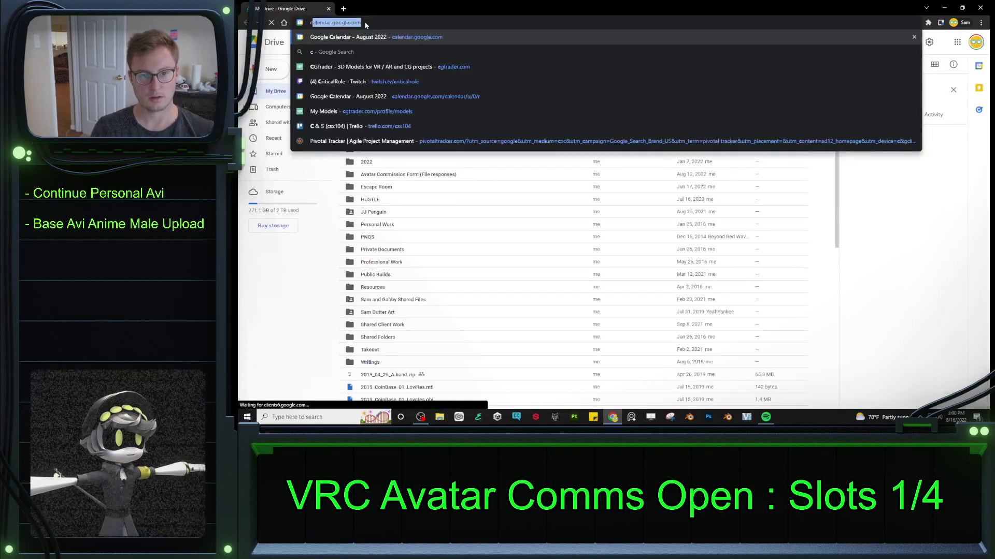
pyautogui.write('cgtrader.com')
pyautogui.press('Return')
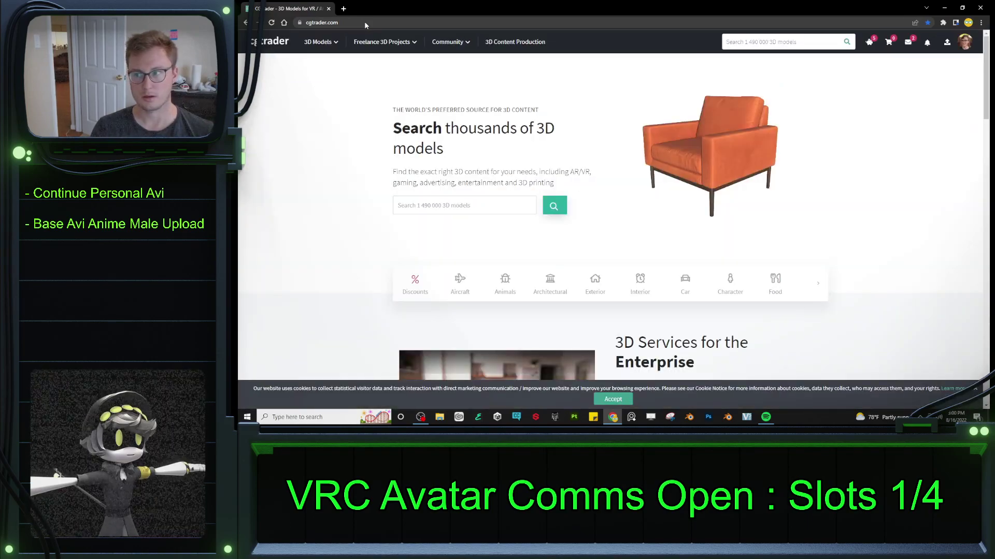
pyautogui.click(946, 42)
pyautogui.moveTo(881, 7); pyautogui.dragTo(503, 5)
pyautogui.doubleClick(503, 5)
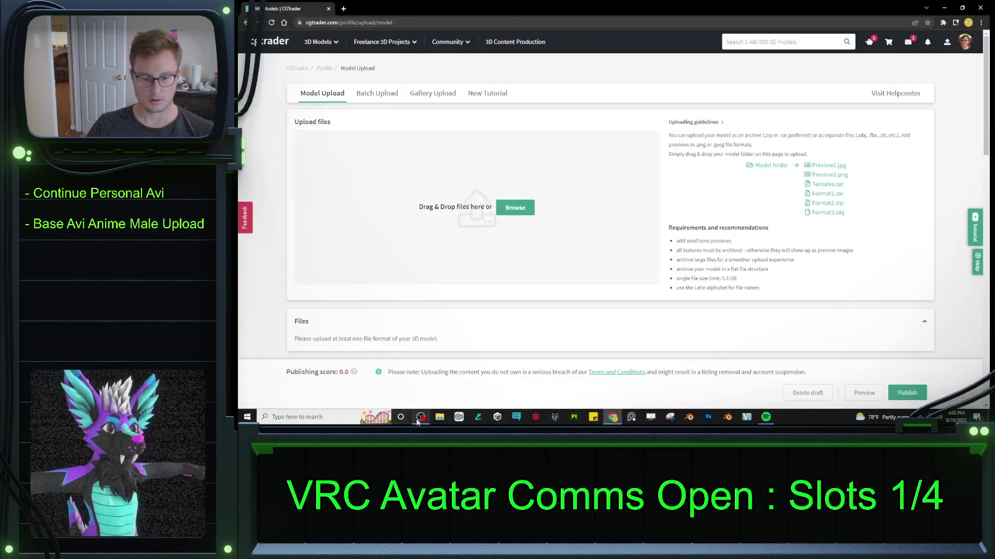
# - Switch to File Explorer and open the Branding folder under 2022 > Product Work > Anime Male Base
pyautogui.click(440, 417)
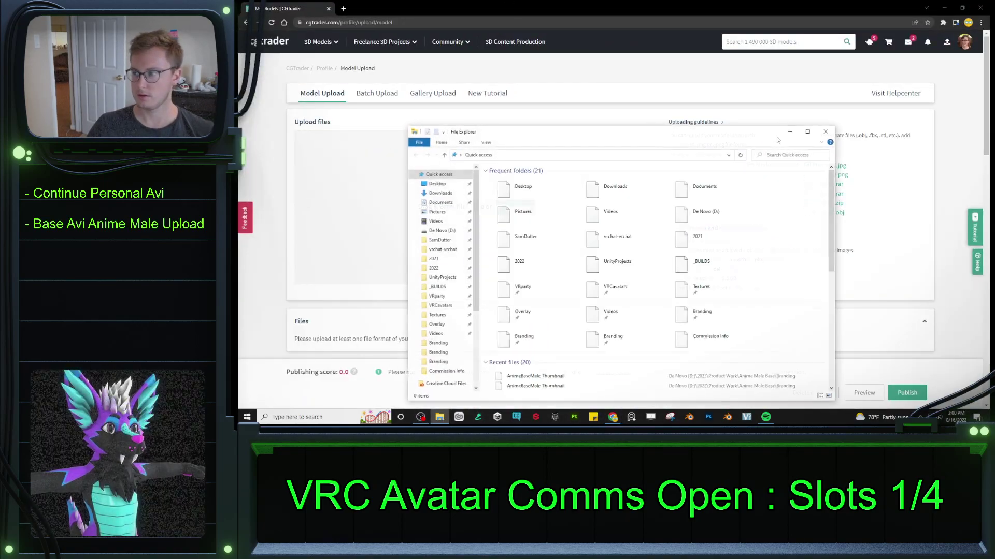
pyautogui.click(448, 270)
pyautogui.doubleClick(520, 192)
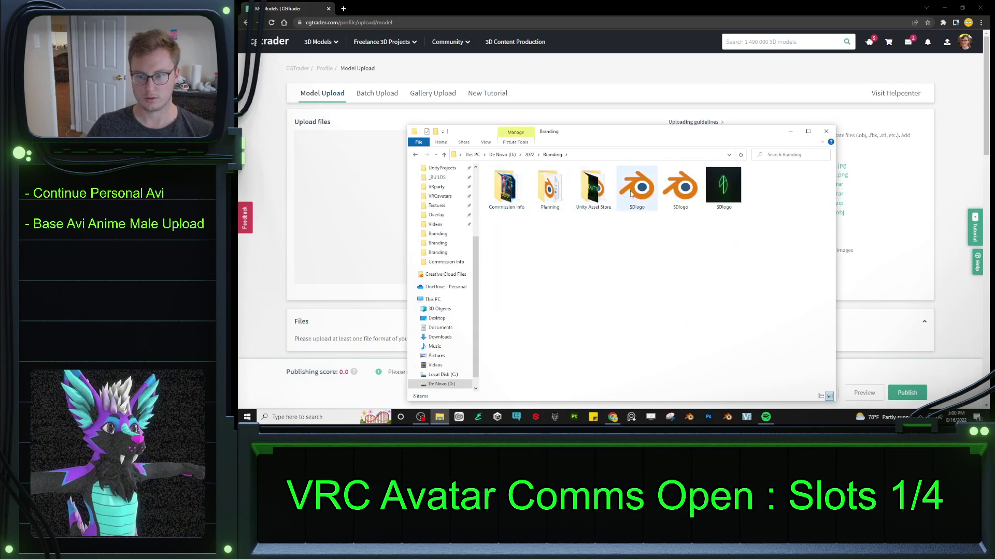
pyautogui.click(529, 154)
pyautogui.doubleClick(509, 245)
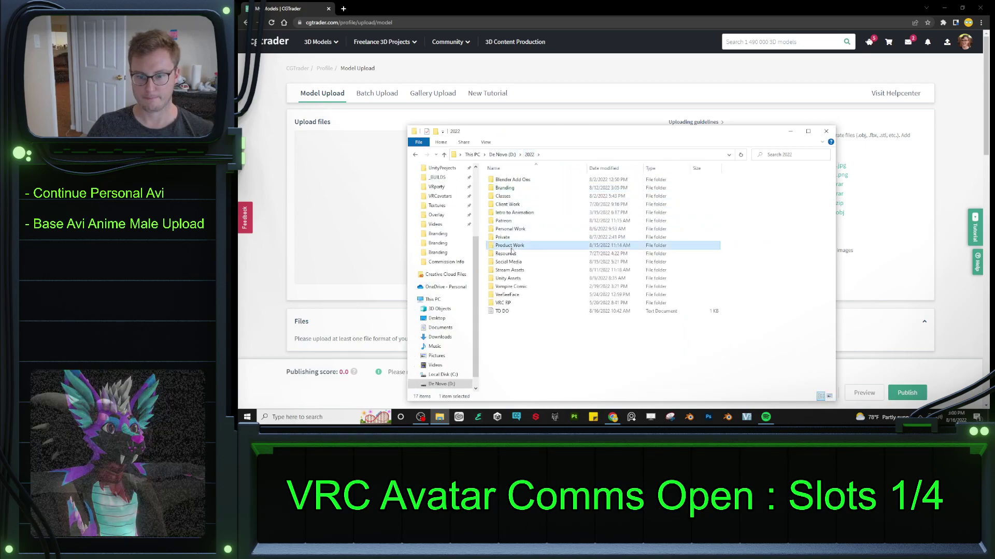
pyautogui.click(518, 190)
pyautogui.doubleClick(518, 190)
pyautogui.doubleClick(518, 189)
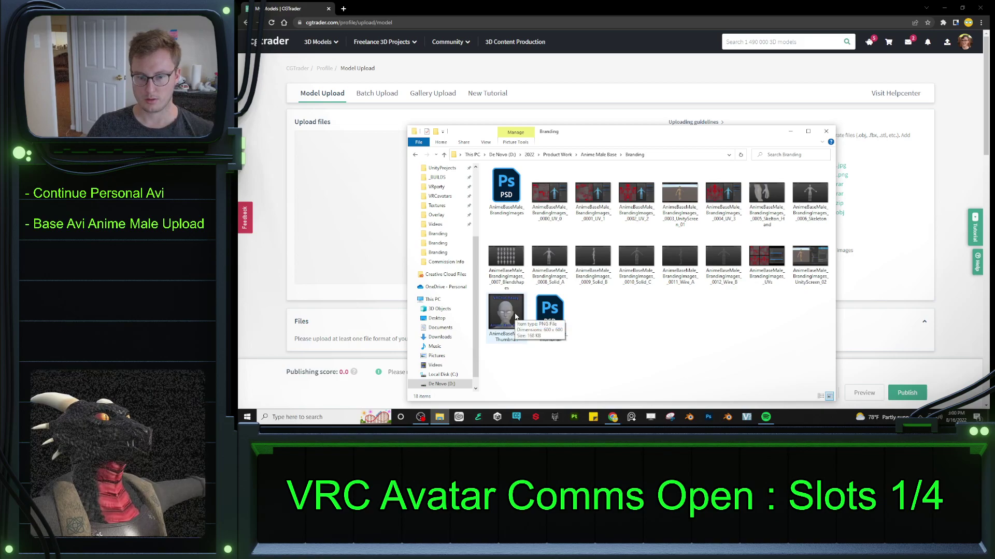
# - Delete the four UV preview images, UV_0, UV_1, UV_2 and UV_3, from the Branding folder
pyautogui.click(552, 197)
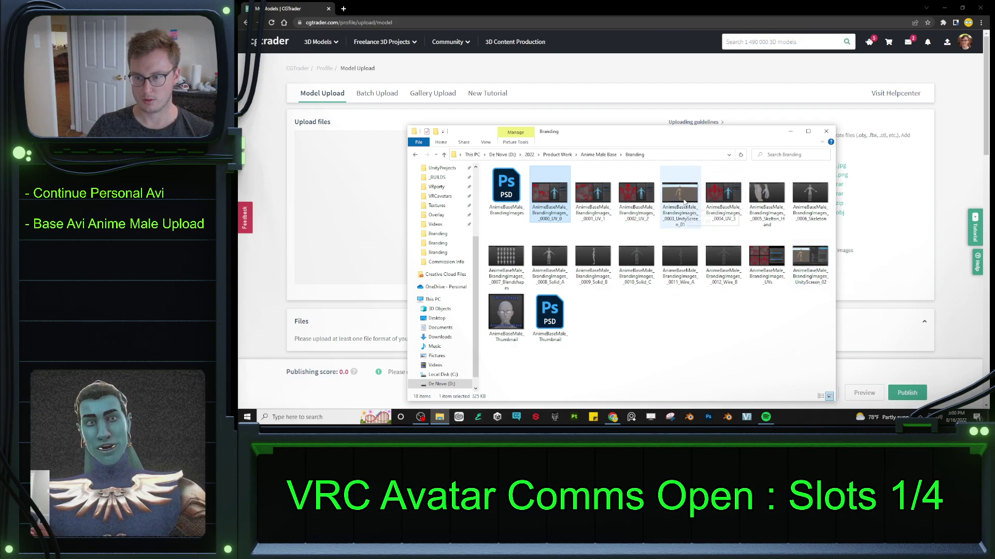
pyautogui.keyDown('ctrl'); pyautogui.click(582, 198); pyautogui.keyUp('ctrl')
pyautogui.keyDown('ctrl'); pyautogui.click(637, 196); pyautogui.keyUp('ctrl')
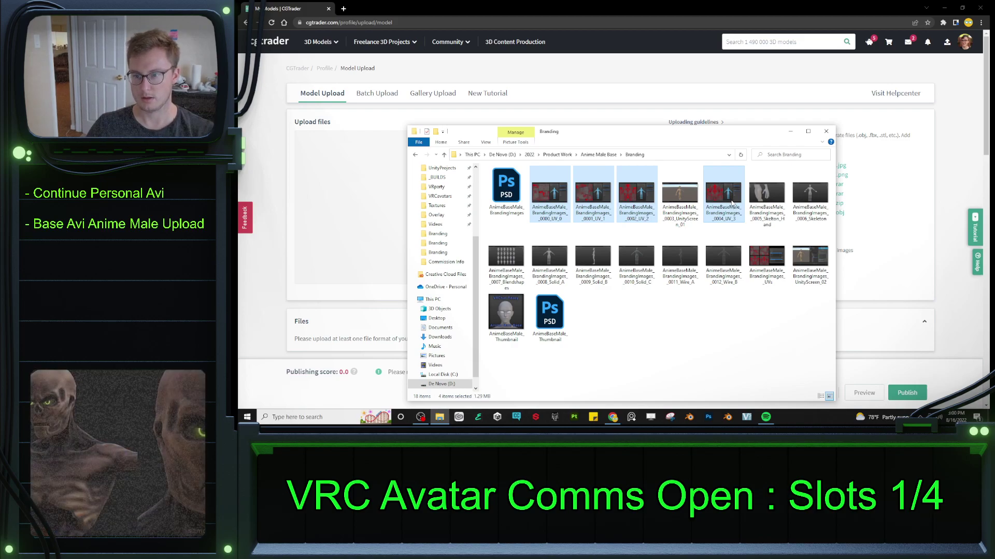
pyautogui.press('Delete')
# - Upload the branding images from UnityScreen_01 through UnityScreen_02 as previews, leaving out the thumbnail and PSD files
pyautogui.click(558, 198)
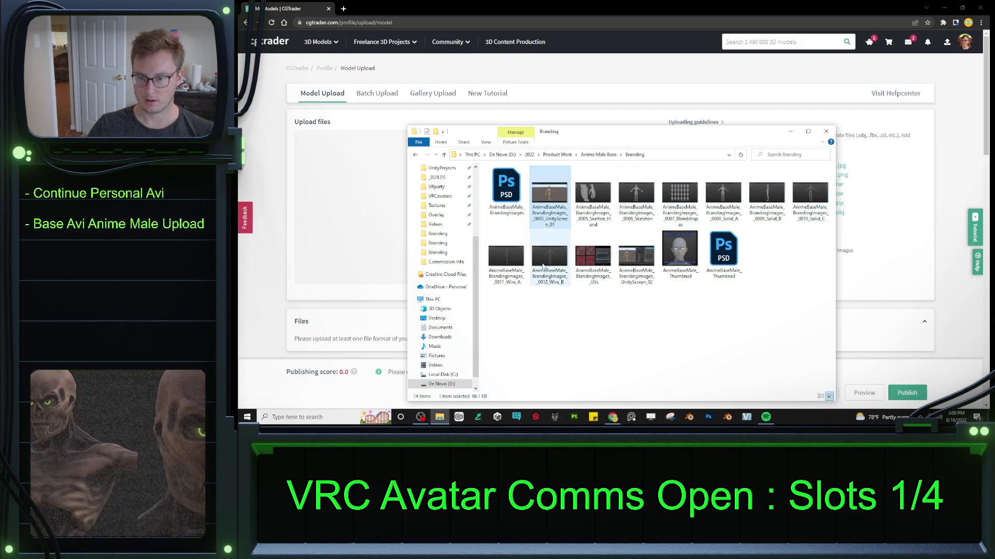
pyautogui.keyDown('shift'); pyautogui.click(636, 261); pyautogui.keyUp('shift')
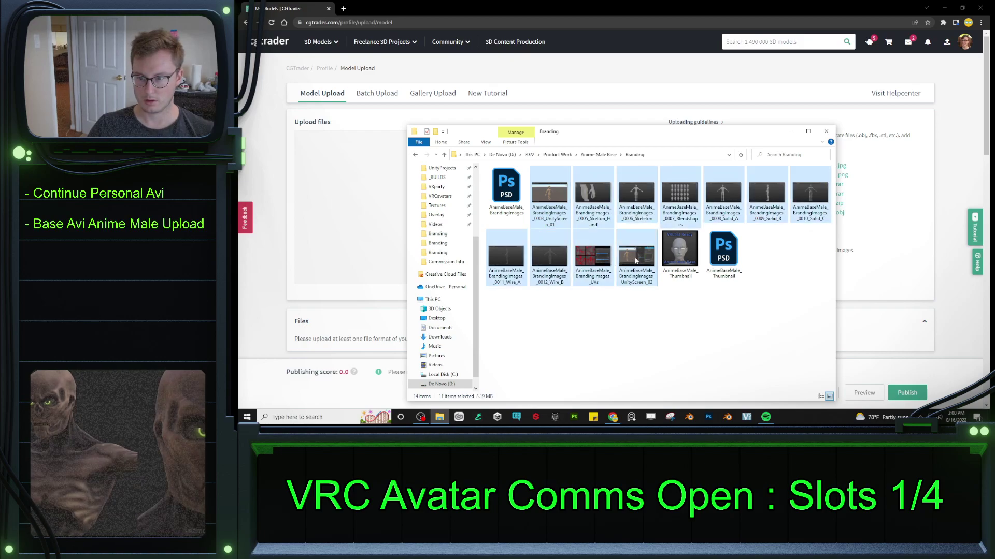
pyautogui.moveTo(635, 258); pyautogui.dragTo(364, 213)
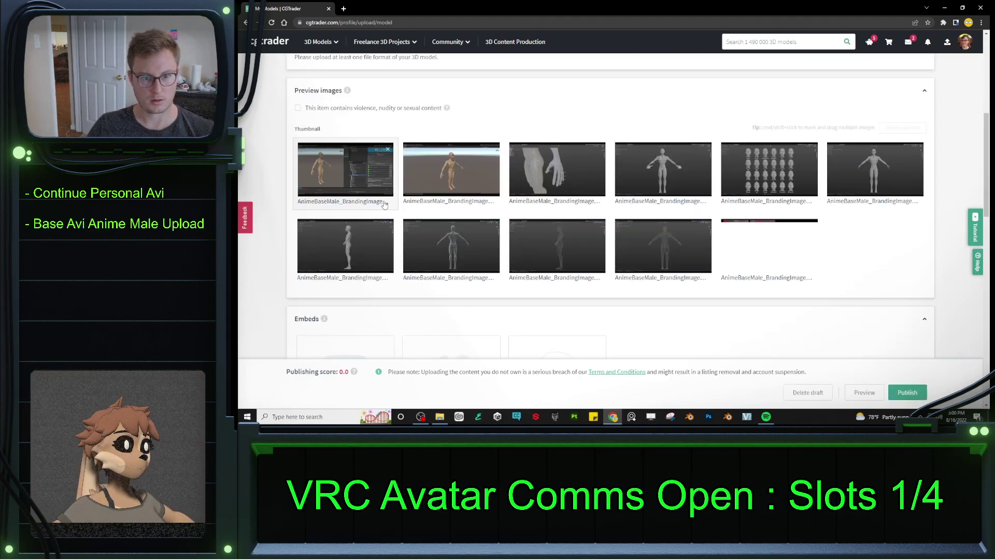
# - Upload AnimeMaleBase.blend, AnimeMaleBaseTextures.zip and AnimeMaleBase_v1.unitypackage from the Anime Male Base project folder to the listing
pyautogui.click(439, 417)
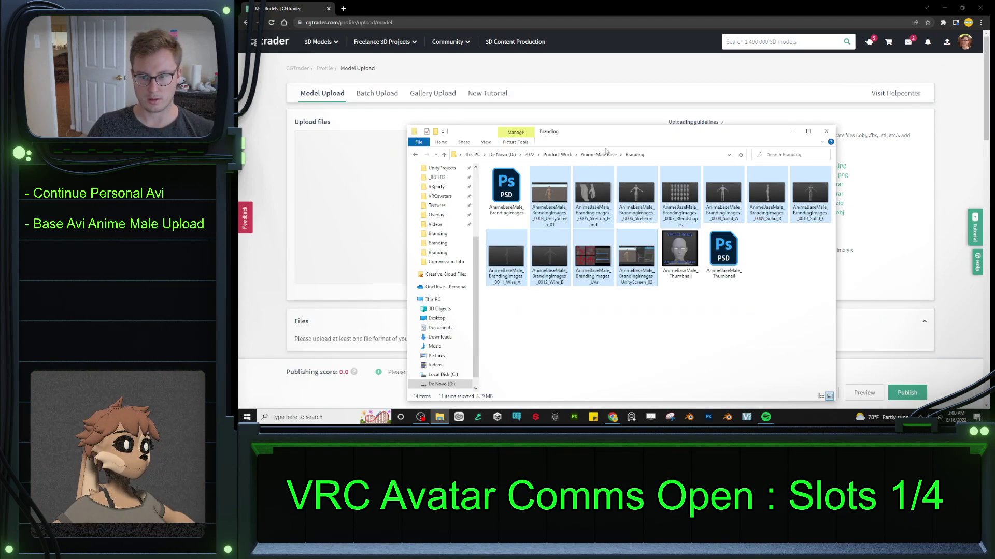
pyautogui.click(601, 155)
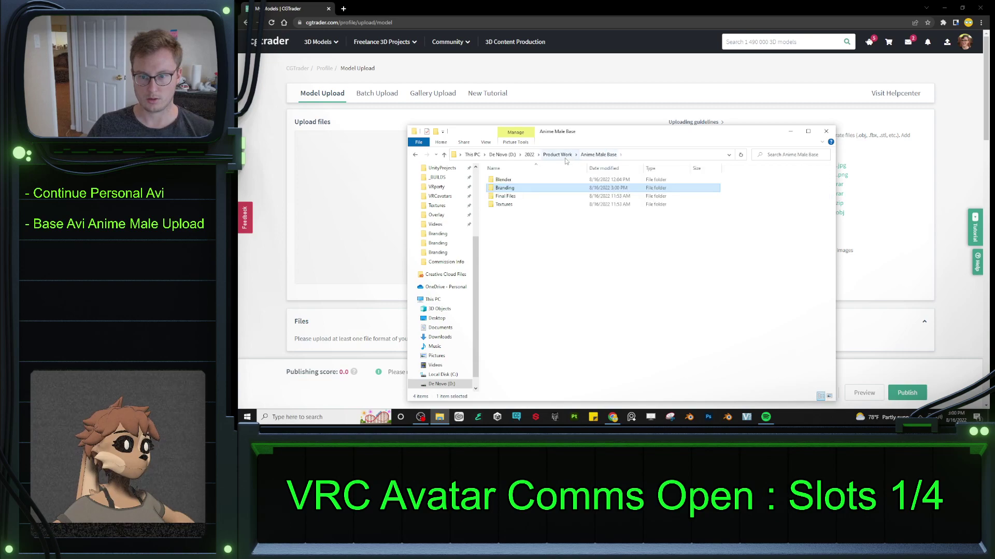
pyautogui.doubleClick(521, 188)
pyautogui.click(525, 180)
pyautogui.keyDown('shift'); pyautogui.click(529, 196); pyautogui.keyUp('shift')
pyautogui.moveTo(529, 196); pyautogui.dragTo(367, 208)
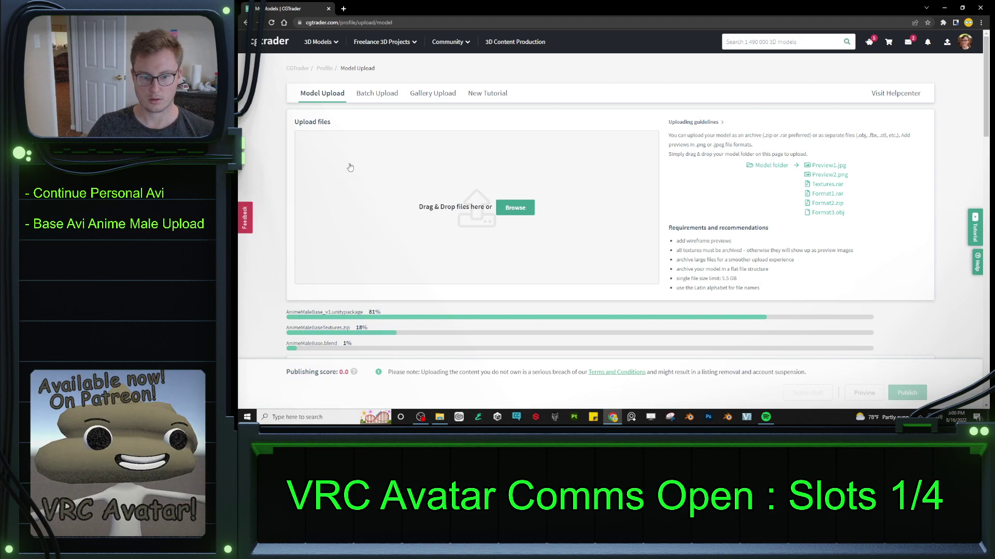
# - Enter "Anime VRChat Male Base" as the title of the model listing
pyautogui.scroll(-5, 353, 164)
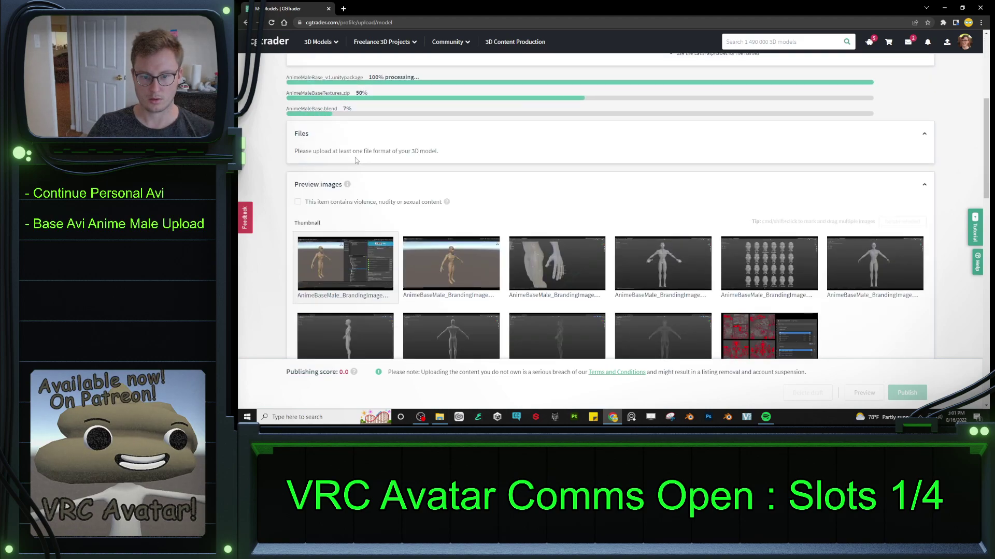
pyautogui.scroll(-5, 354, 163)
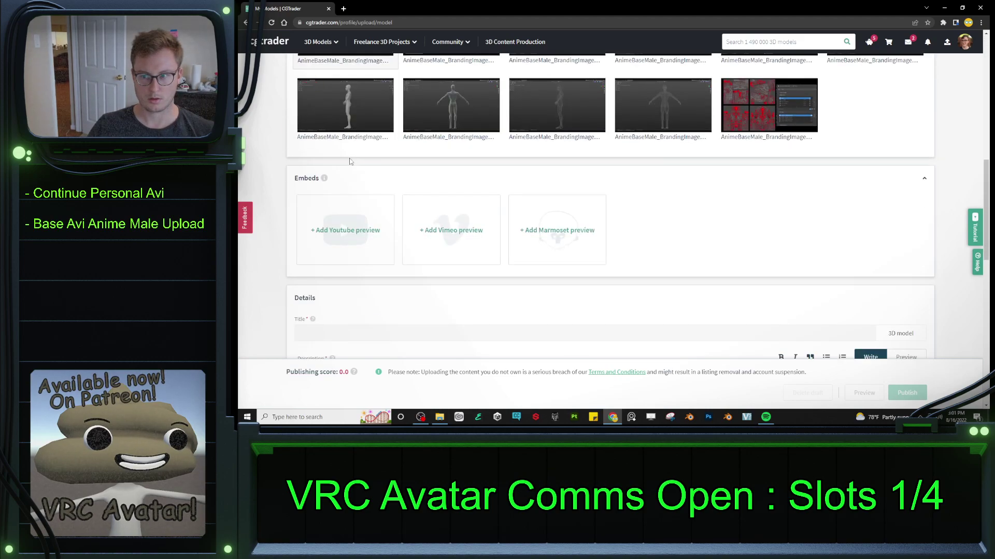
pyautogui.scroll(-2, 350, 161)
pyautogui.click(375, 256)
pyautogui.write('Anin')
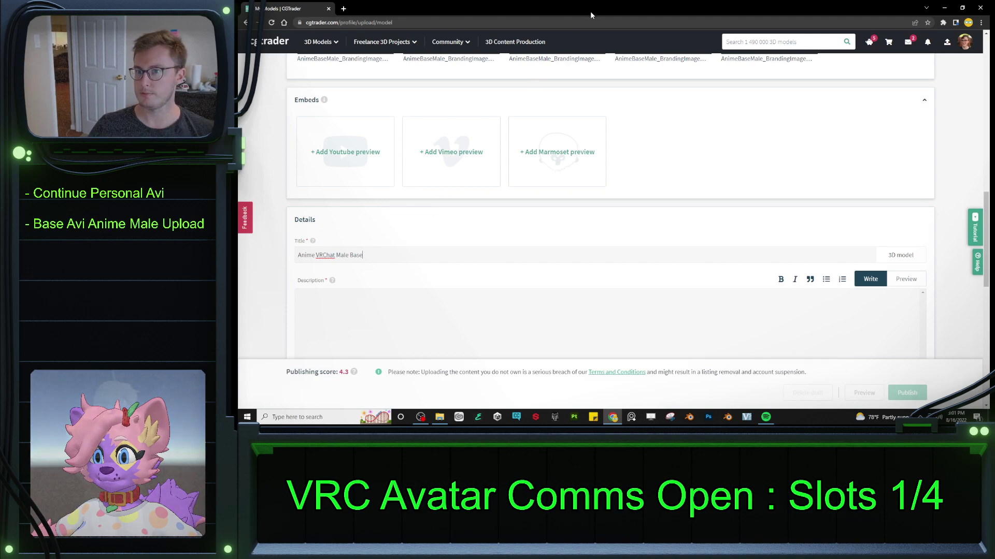
# - Paste the prepared text about the VRChat male base model and its features into the listing's description
pyautogui.click(343, 8)
pyautogui.moveTo(357, 8); pyautogui.dragTo(994, 259)
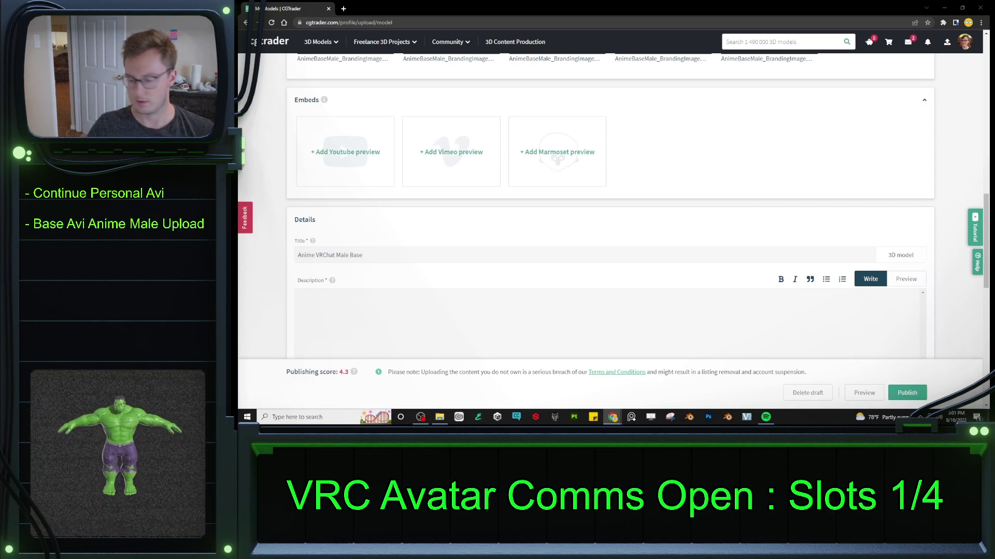
pyautogui.click(365, 313)
pyautogui.hotkey('ctrl', 'v')
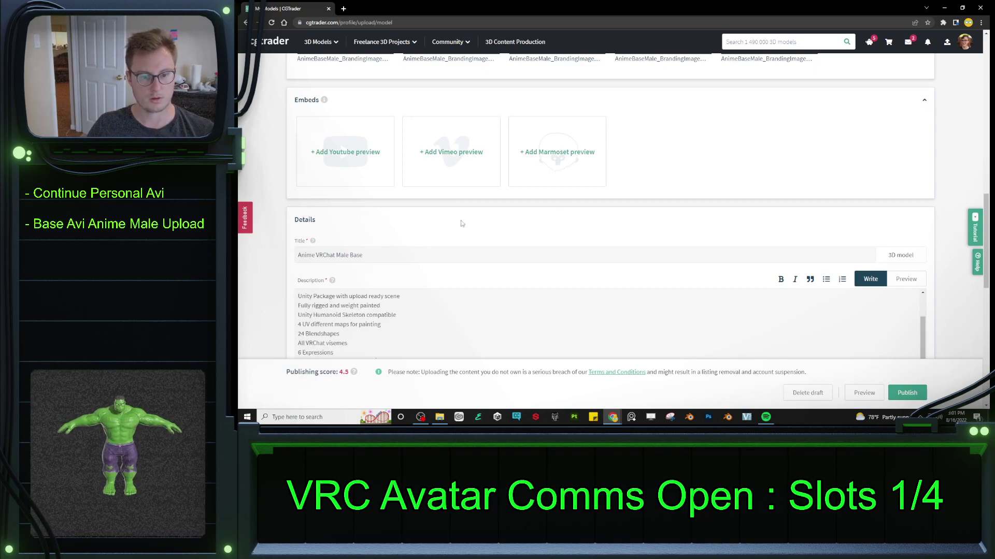
pyautogui.scroll(-3, 456, 222)
pyautogui.scroll(2, 437, 235)
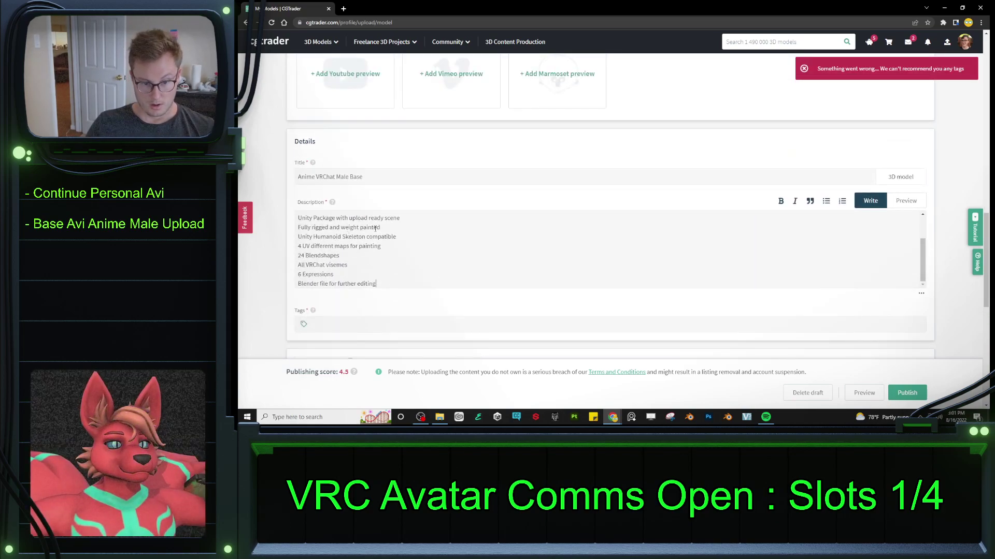
pyautogui.press('Return')
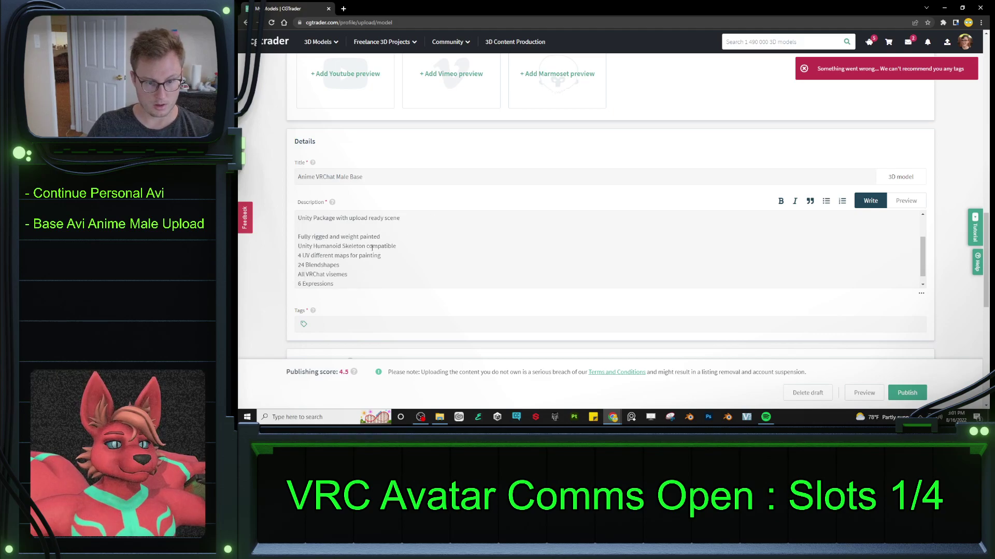
pyautogui.scroll(6, 396, 238)
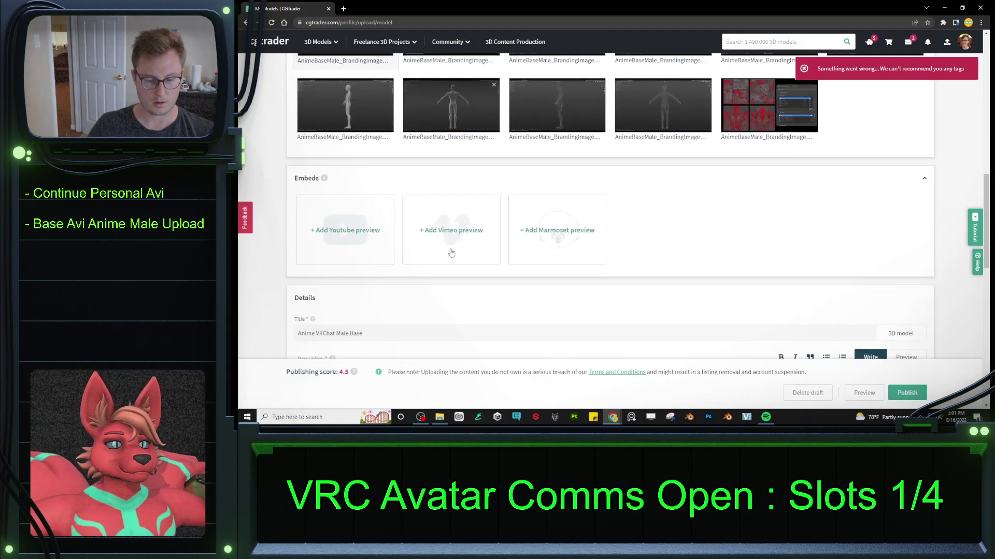
pyautogui.scroll(-5, 495, 231)
pyautogui.press('BackSpace')
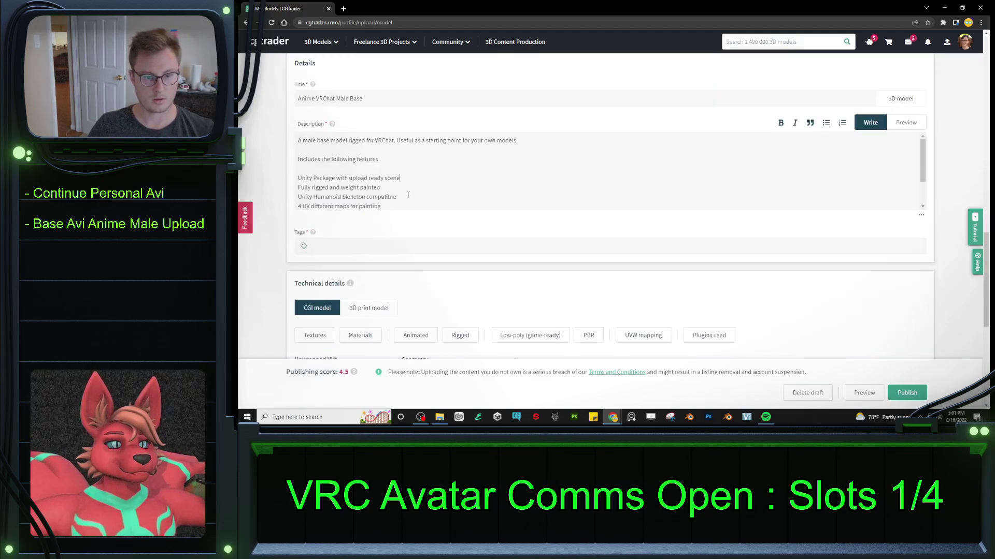
# - Format the feature lines in the description, starting with "Unity Package with upload ready scene", as a bulleted list
pyautogui.scroll(-5, 363, 176)
pyautogui.scroll(4, 400, 170)
pyautogui.keyDown('shift'); pyautogui.click(376, 204); pyautogui.keyUp('shift')
pyautogui.click(827, 125)
pyautogui.scroll(2, 488, 179)
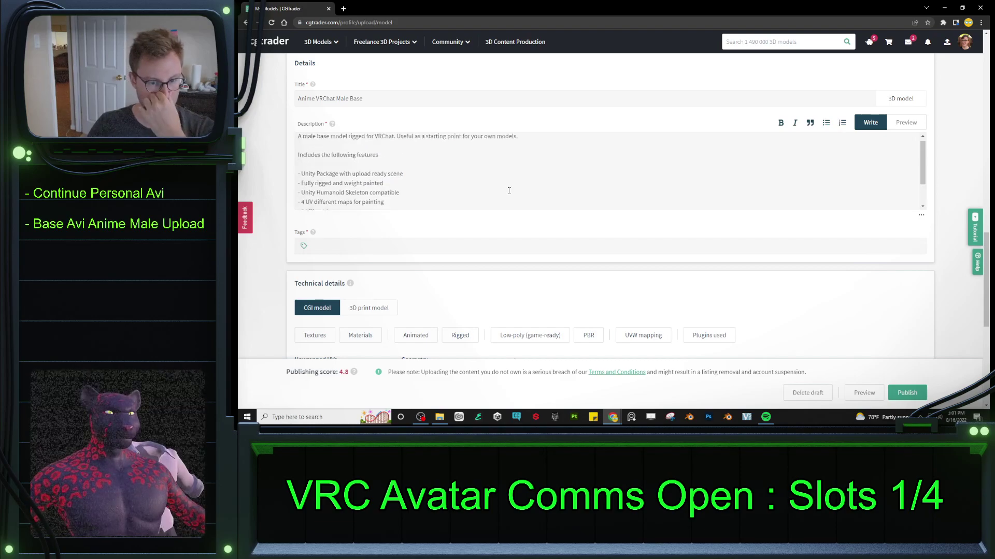
# - Mark the model as having Textures, Materials, Rigged, Low-poly (game-ready), PBR and UVW mapping in the technical details
pyautogui.scroll(-3, 287, 219)
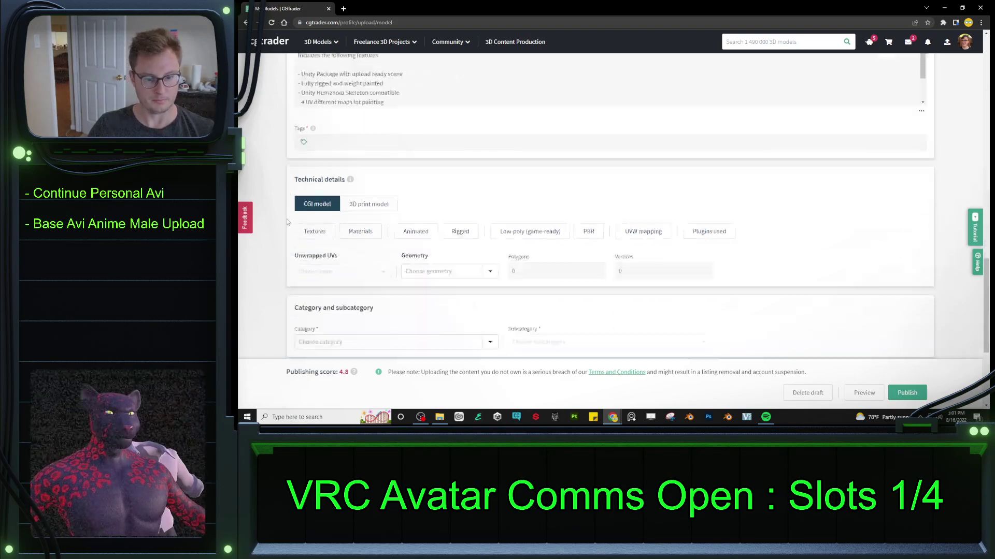
pyautogui.click(328, 184)
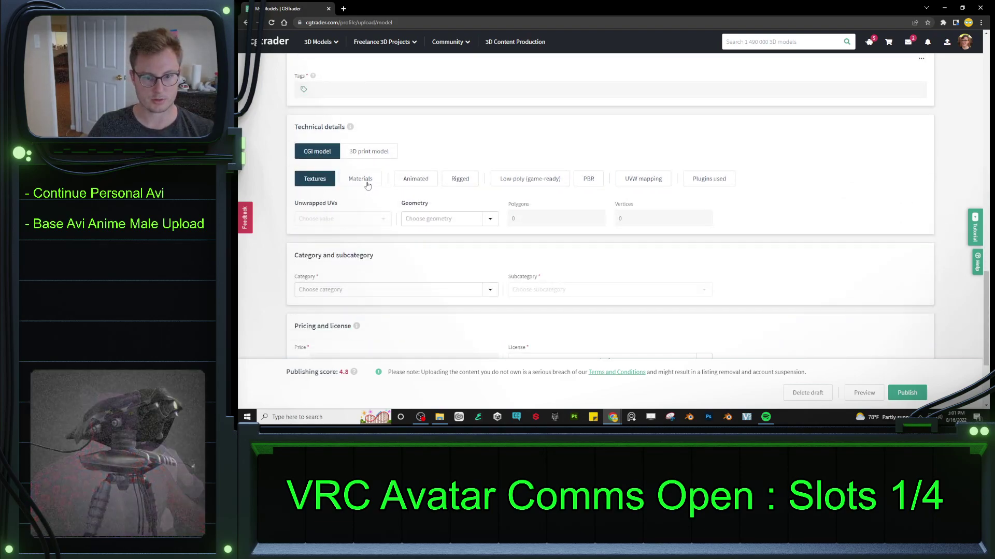
pyautogui.click(359, 183)
pyautogui.click(465, 179)
pyautogui.click(538, 179)
pyautogui.click(598, 179)
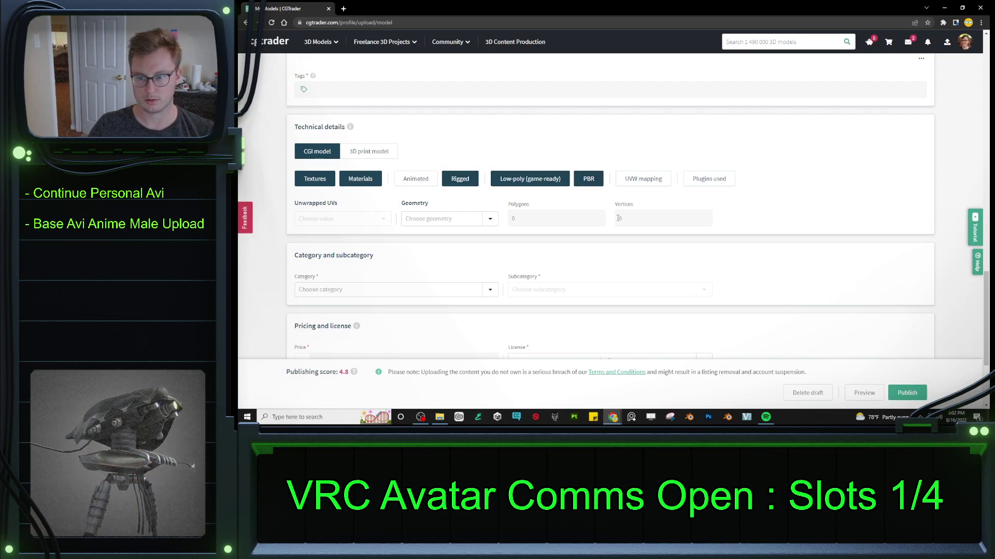
pyautogui.click(657, 186)
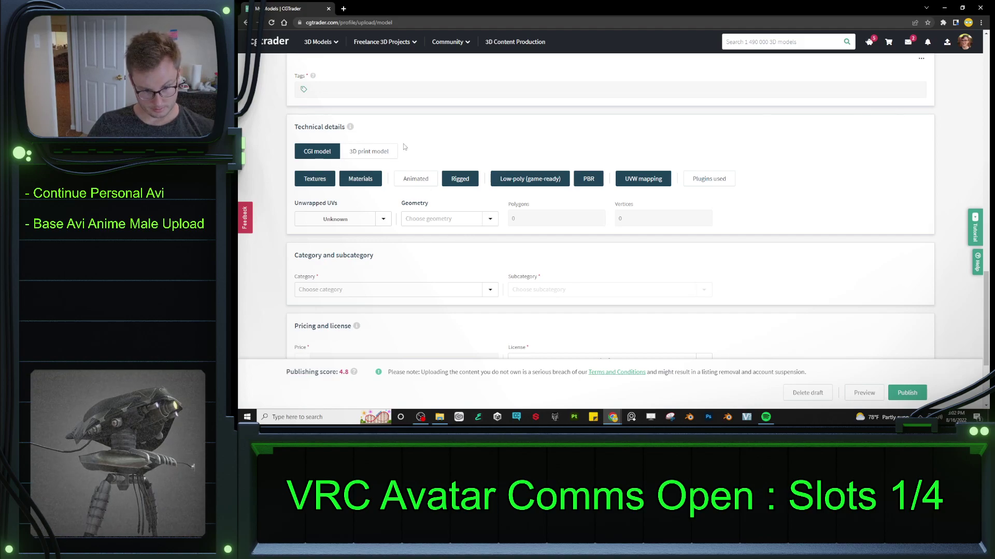
# - Set the model's category to Character and its subcategory to Man
pyautogui.click(493, 292)
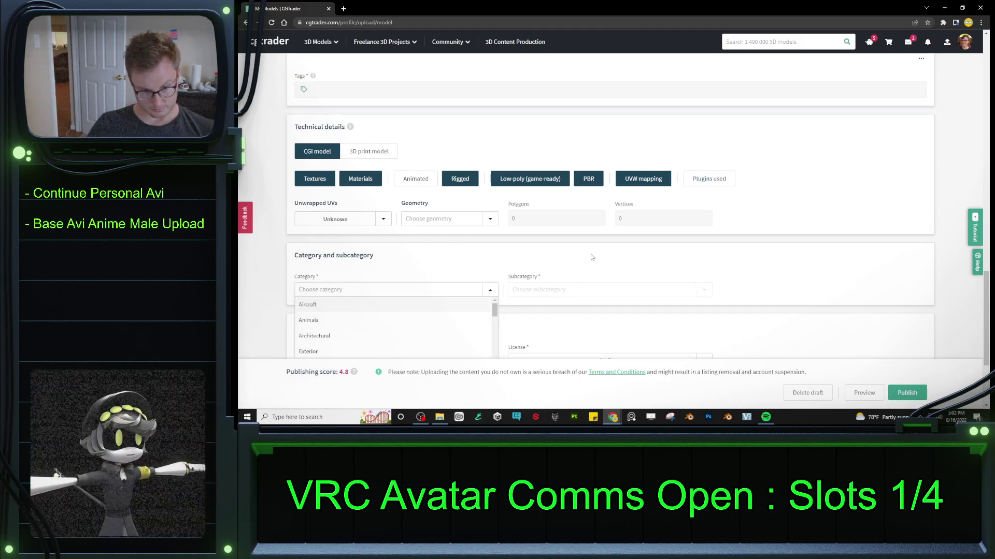
pyautogui.scroll(-2, 592, 257)
pyautogui.click(373, 247)
pyautogui.click(619, 217)
pyautogui.click(581, 289)
# - Set the listing's license to Royalty free and its price to $20
pyautogui.click(669, 217)
pyautogui.scroll(-1, 667, 250)
pyautogui.click(564, 176)
pyautogui.click(306, 215)
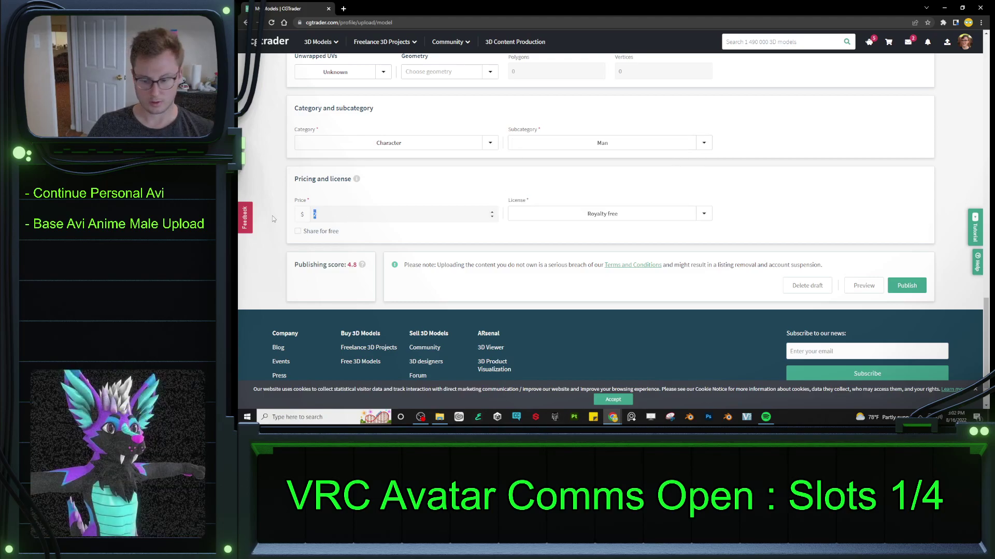
pyautogui.write('0')
pyautogui.click(314, 161)
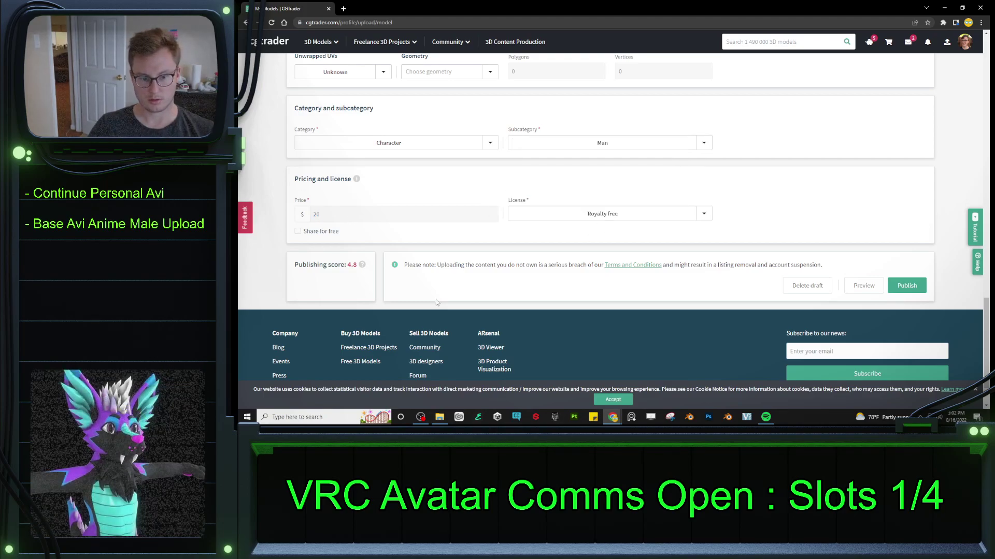
# - Review the listing form from the pricing section back up through the description, preview images and uploaded files
pyautogui.scroll(15, 366, 274)
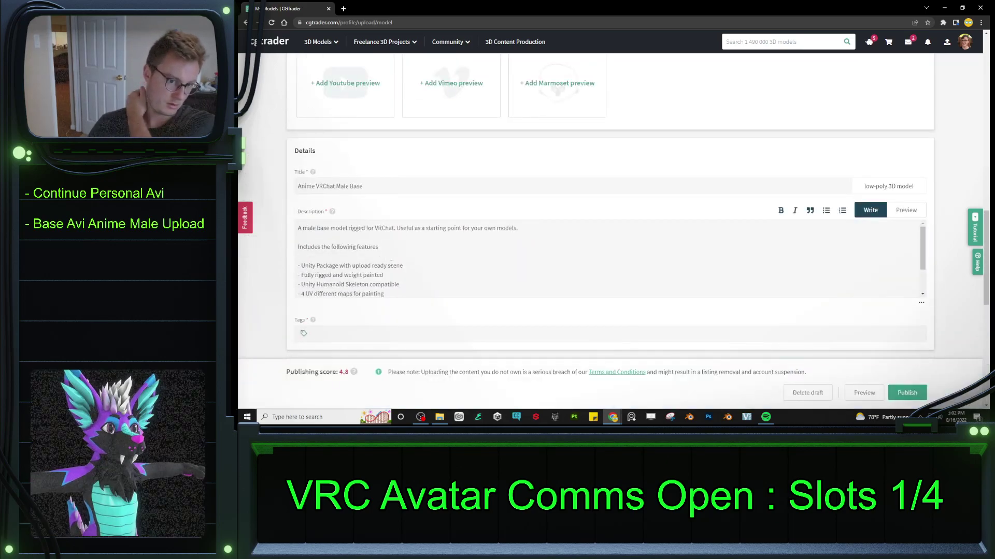
pyautogui.scroll(5, 410, 250)
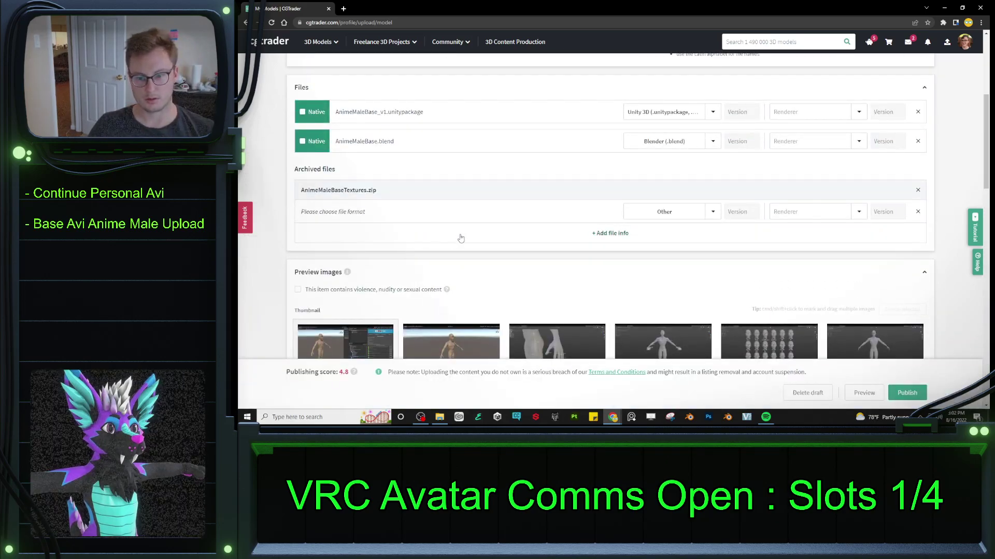
pyautogui.scroll(-5, 450, 238)
pyautogui.scroll(3, 441, 235)
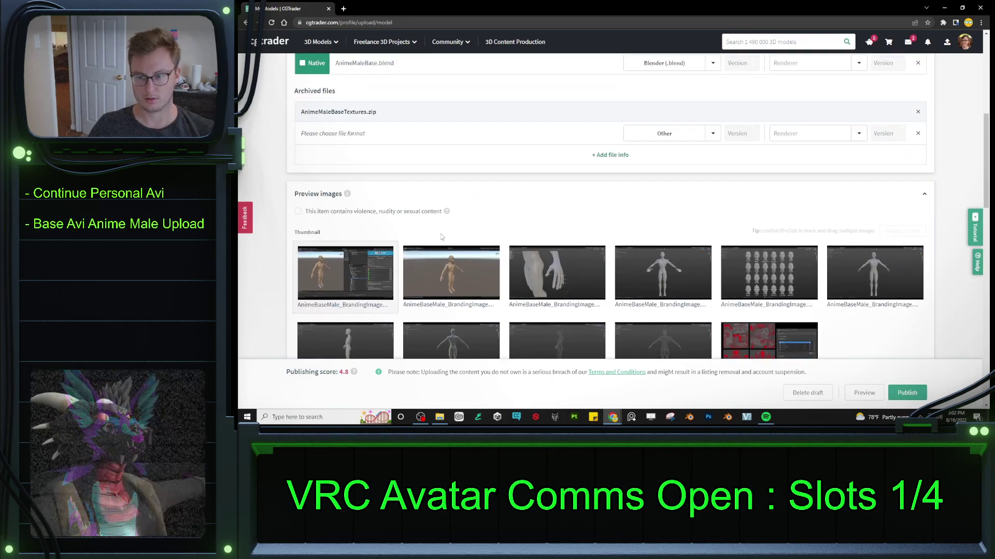
pyautogui.scroll(3, 444, 232)
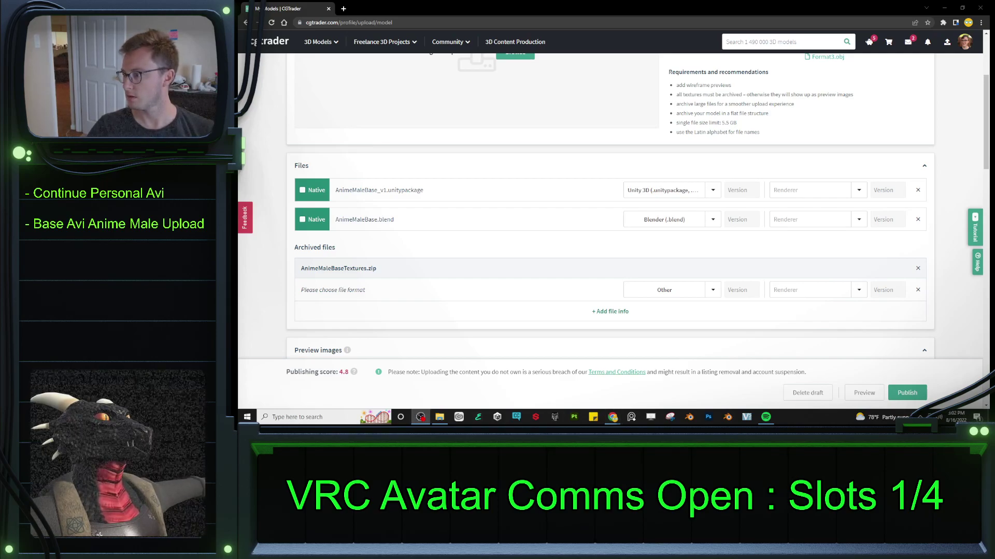
pyautogui.scroll(3, 570, 202)
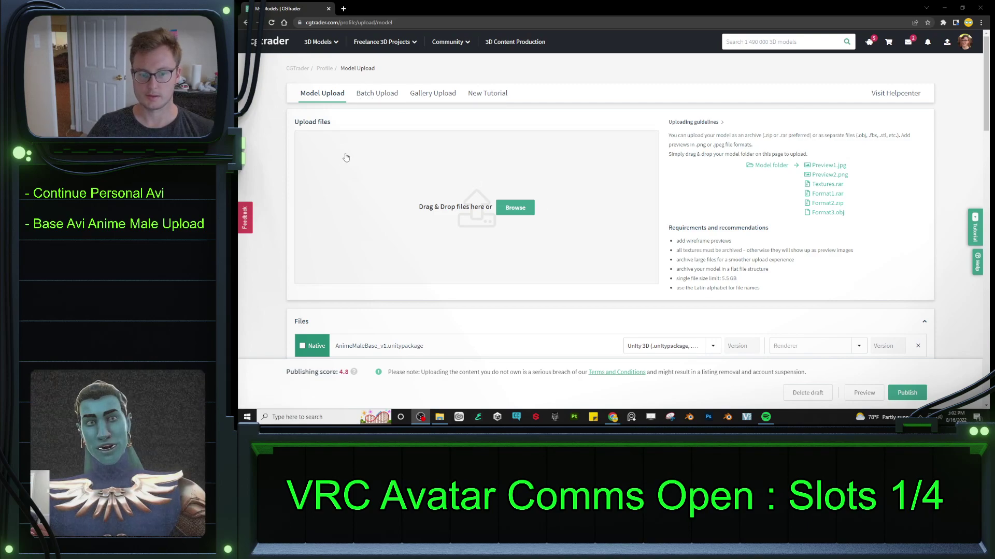
pyautogui.scroll(-3, 348, 156)
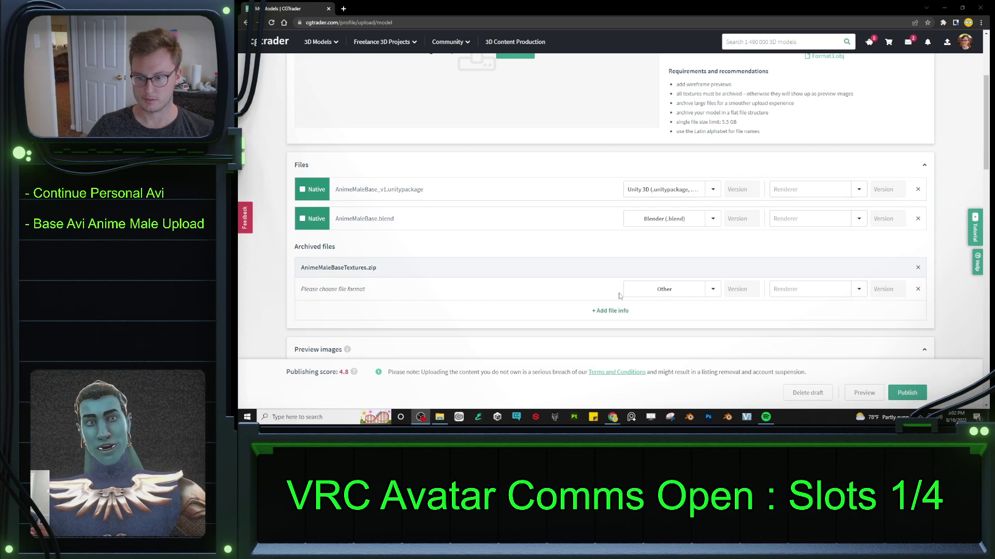
# - Try to find a "png" file format for the AnimeMaleBaseTextures.zip archive
pyautogui.click(711, 294)
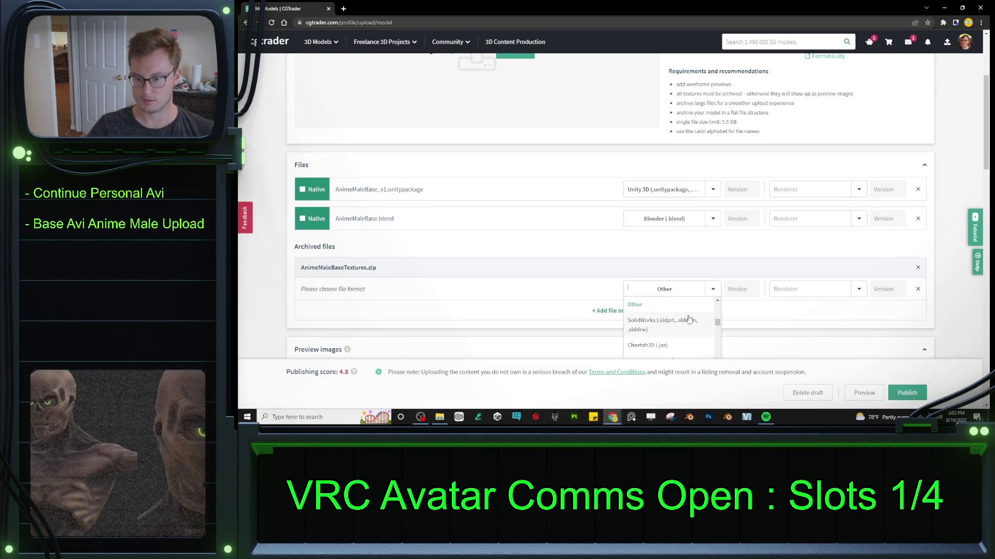
pyautogui.write('png')
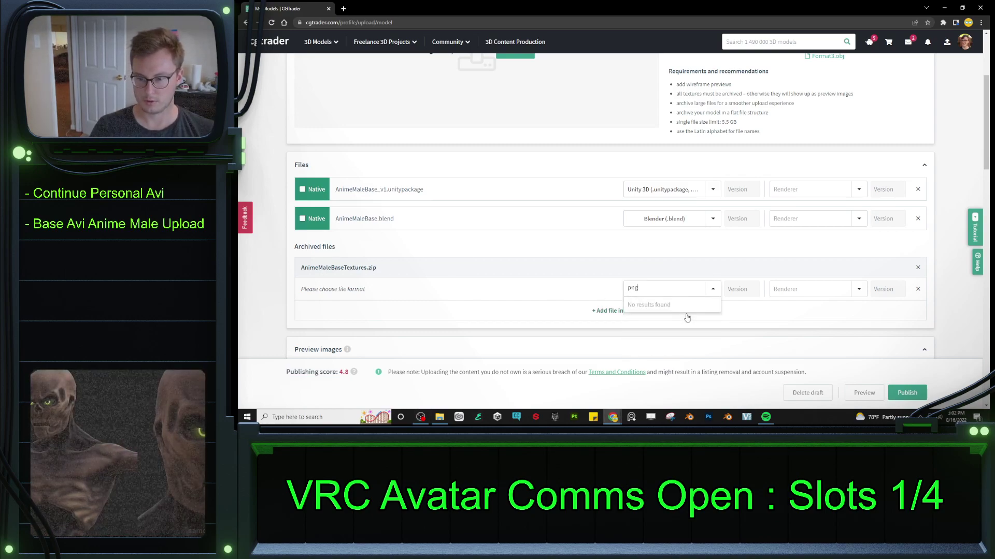
pyautogui.click(687, 318)
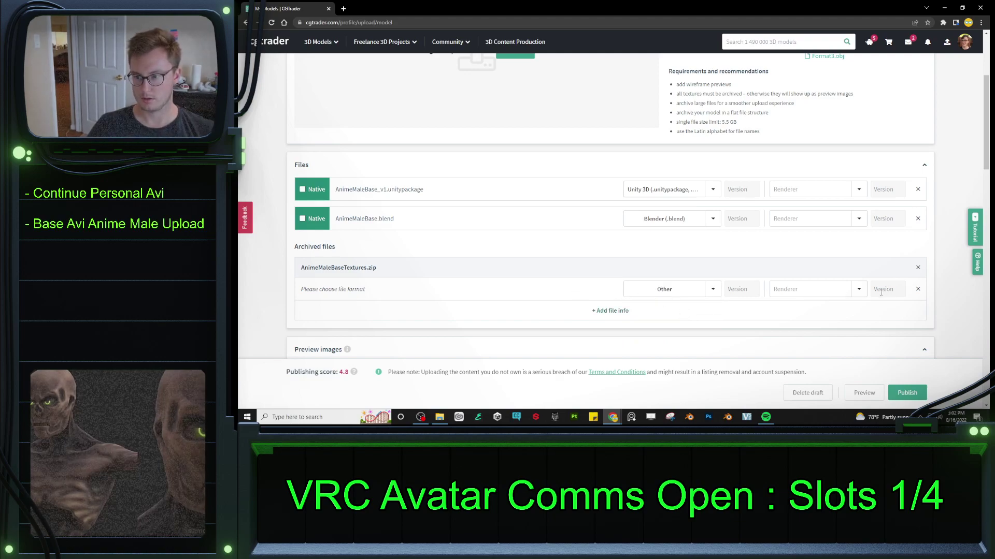
pyautogui.click(864, 196)
pyautogui.click(861, 196)
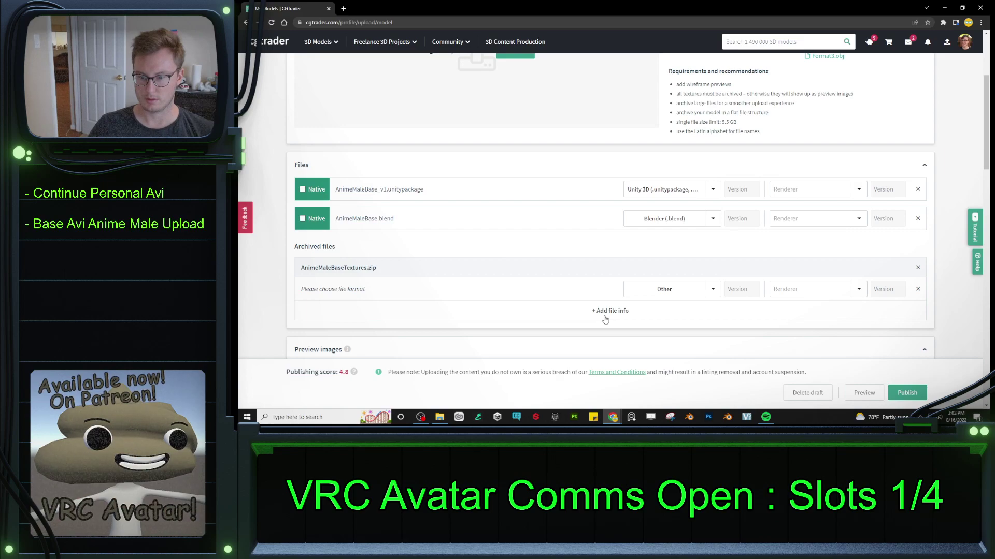
# - Add a second file info entry to AnimeMaleBaseTextures.zip, remove it again, and try to remove the original entry
pyautogui.click(621, 314)
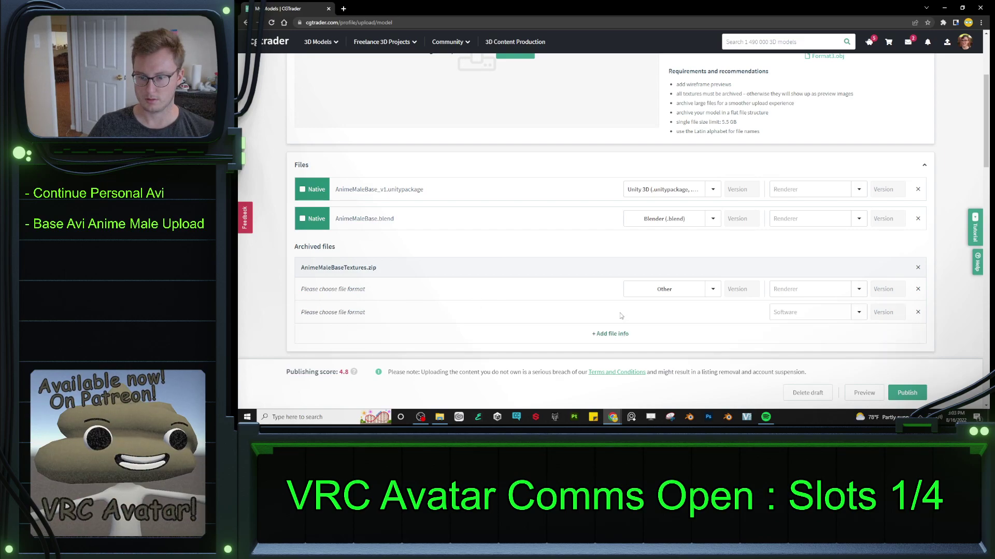
pyautogui.click(918, 313)
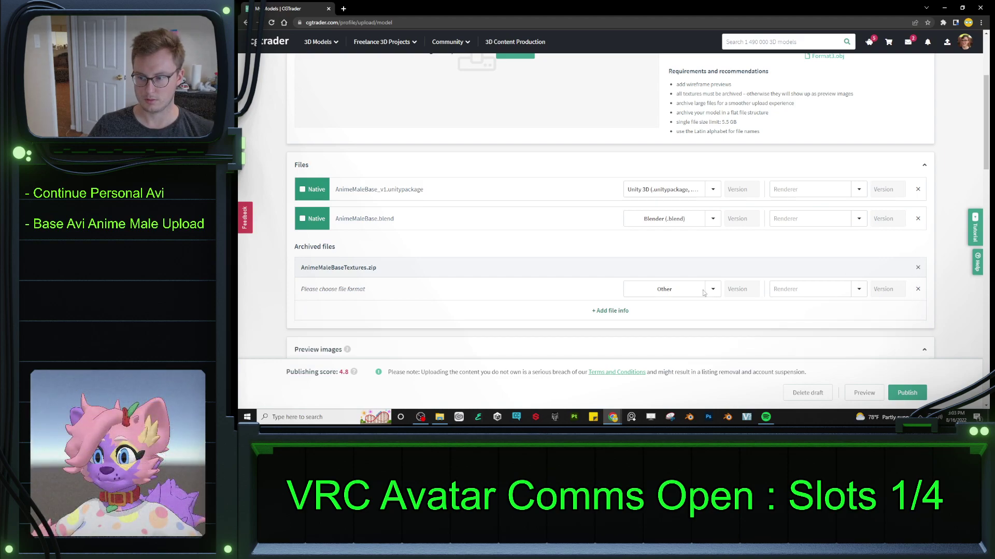
pyautogui.click(918, 289)
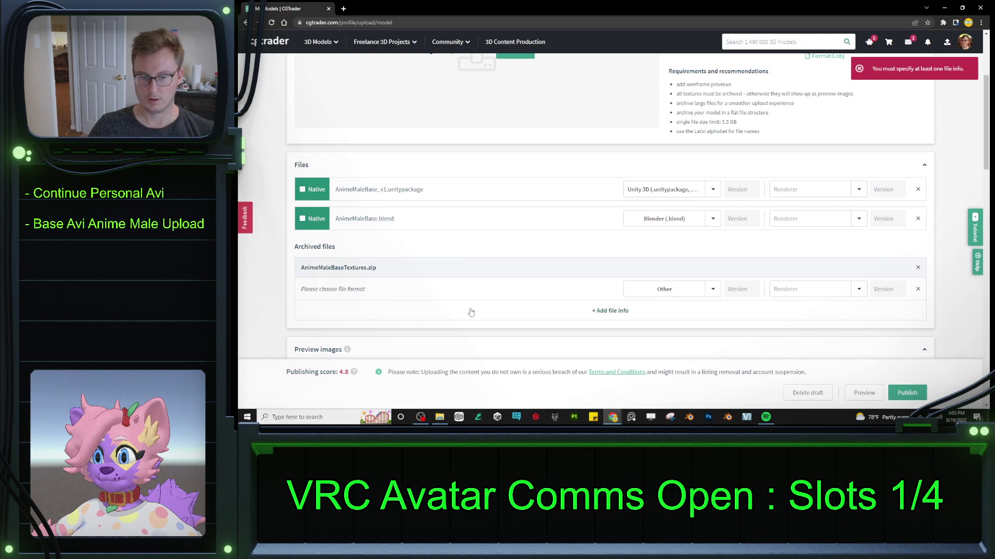
# - Look through the available file formats for one that suits the AnimeMaleBaseTextures.zip archive
pyautogui.click(713, 290)
pyautogui.scroll(-3, 701, 314)
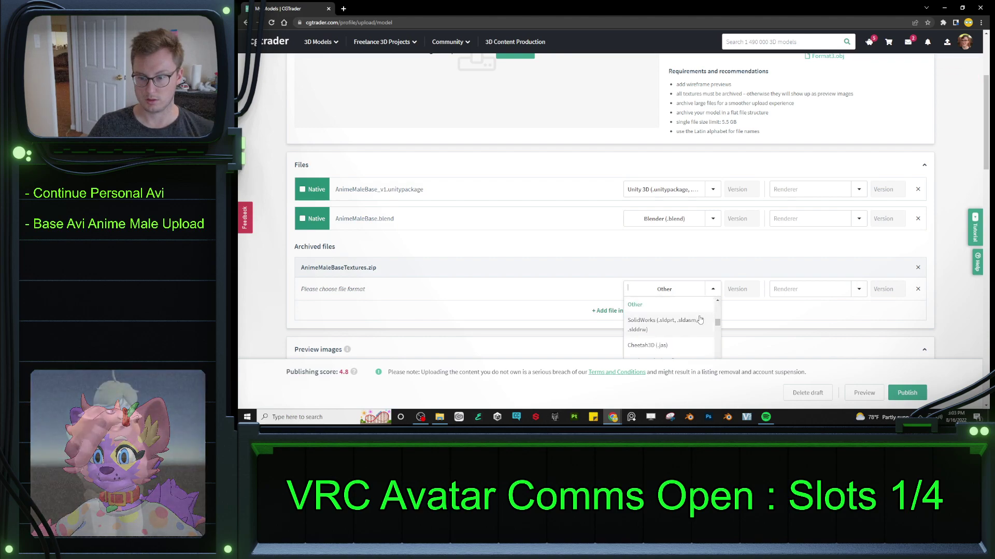
pyautogui.scroll(-3, 699, 320)
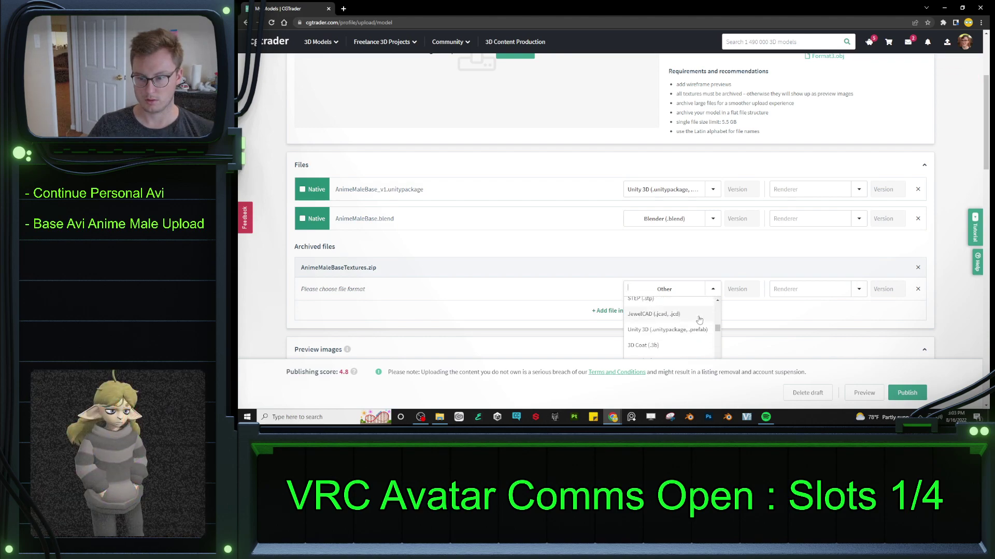
pyautogui.scroll(-4, 699, 319)
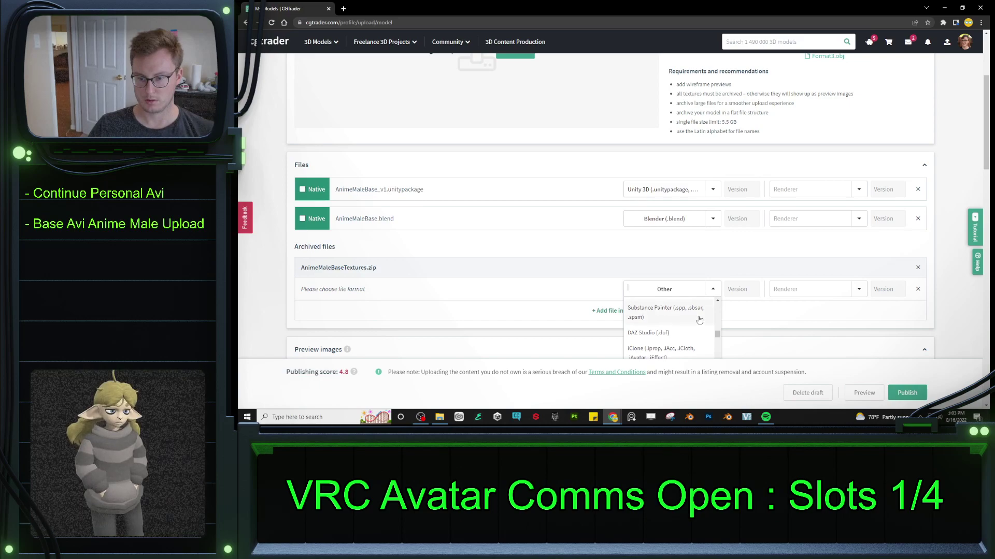
pyautogui.scroll(-2, 699, 319)
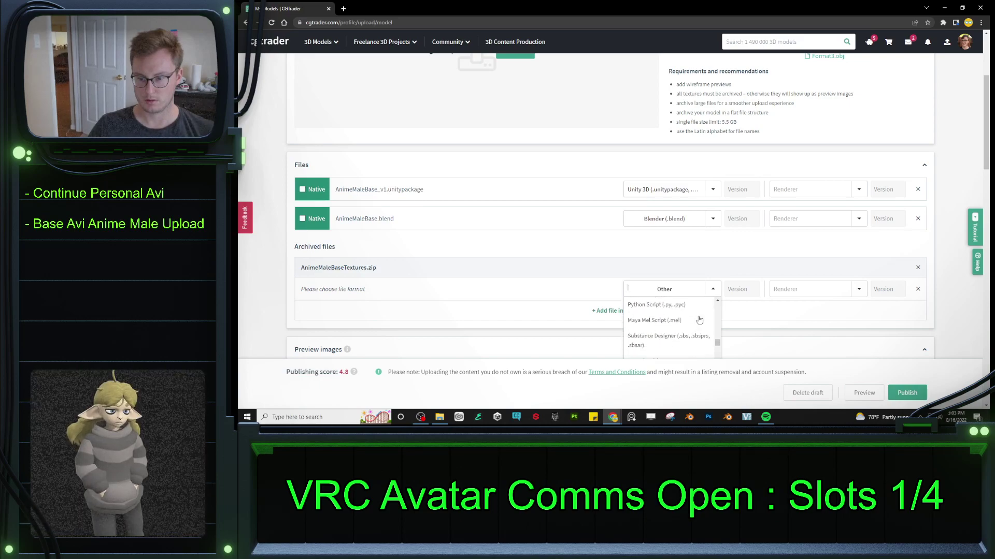
pyautogui.scroll(-2, 700, 319)
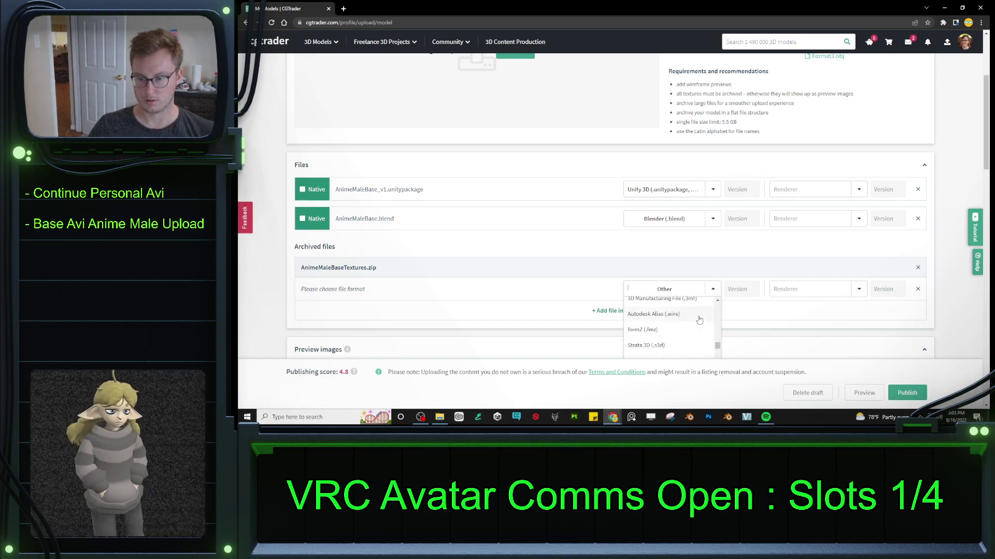
pyautogui.scroll(-4, 699, 320)
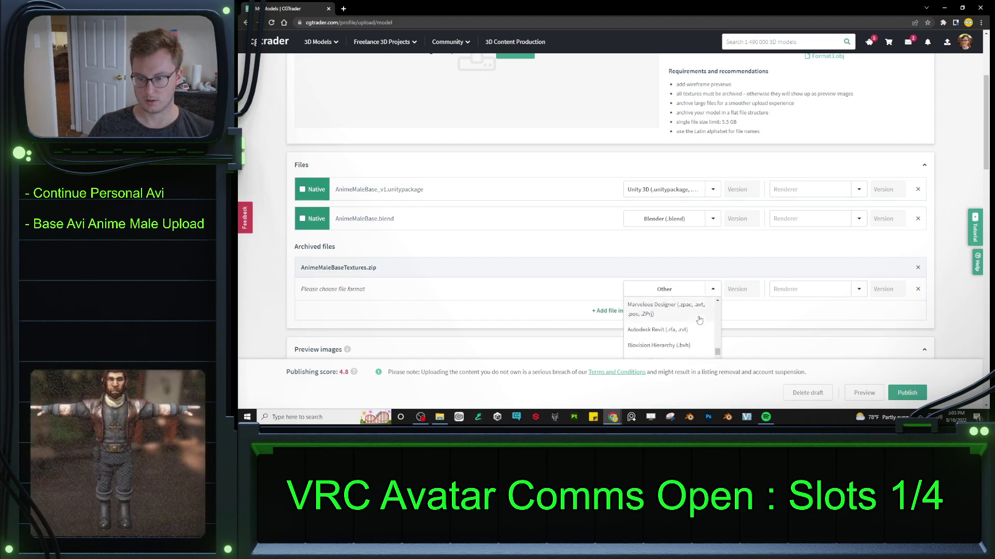
pyautogui.scroll(-3, 698, 320)
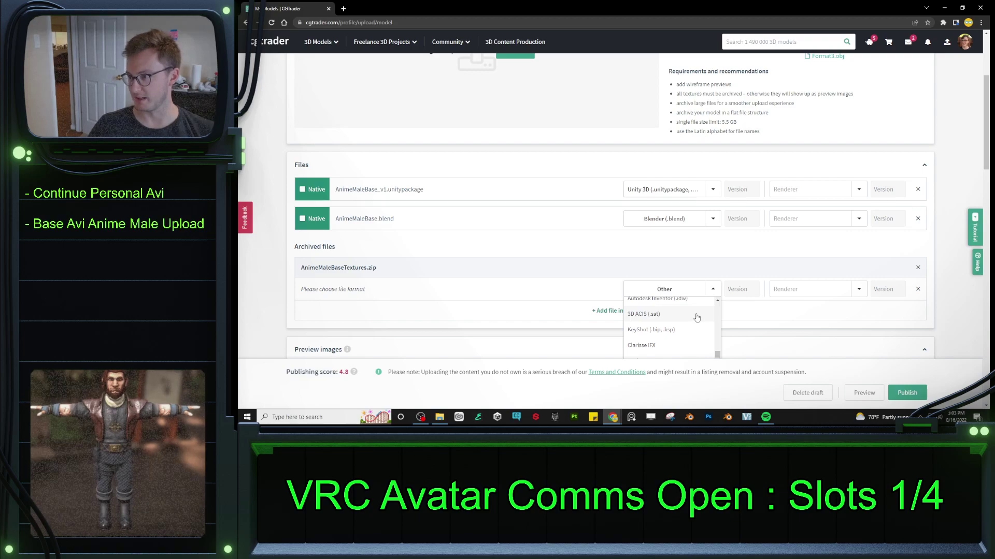
pyautogui.scroll(-3, 697, 322)
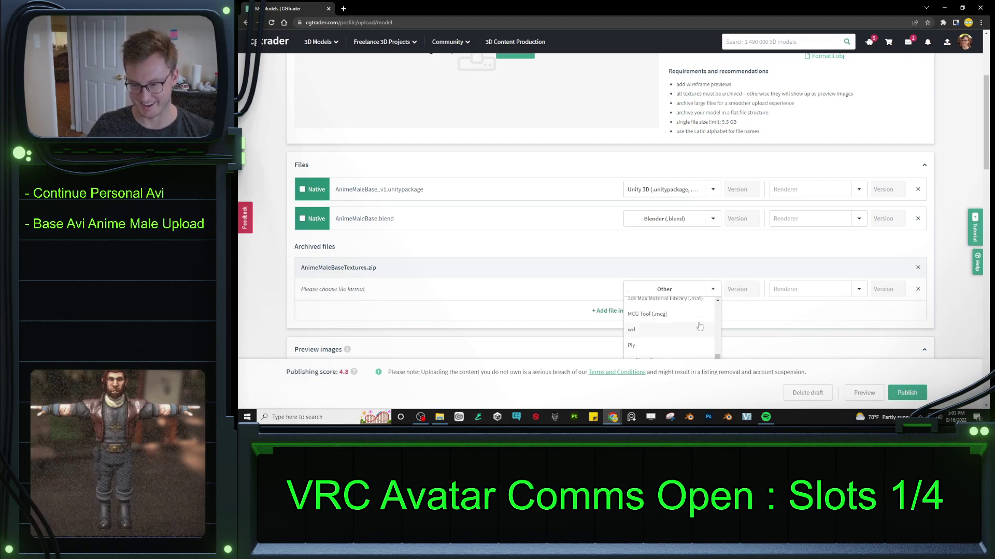
pyautogui.scroll(-3, 691, 329)
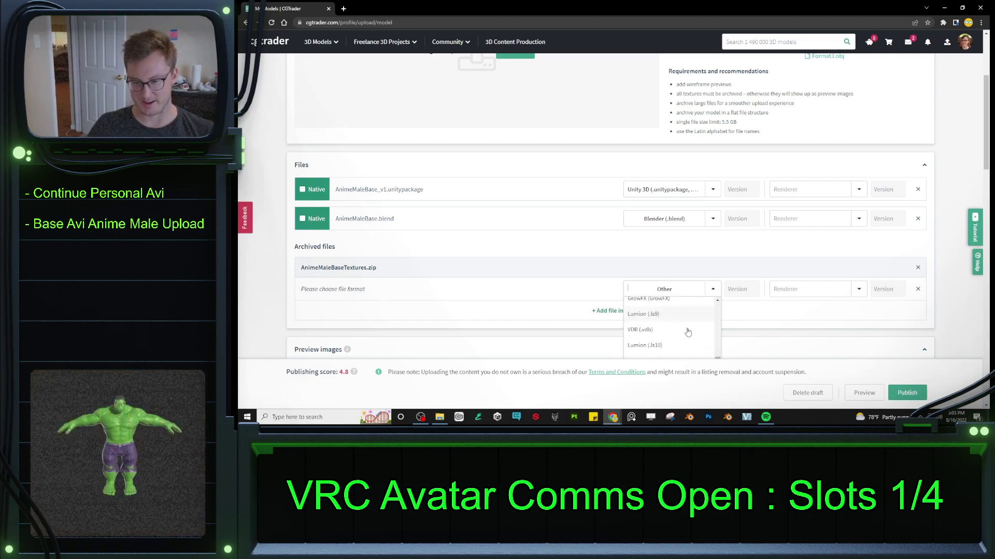
pyautogui.scroll(-3, 687, 329)
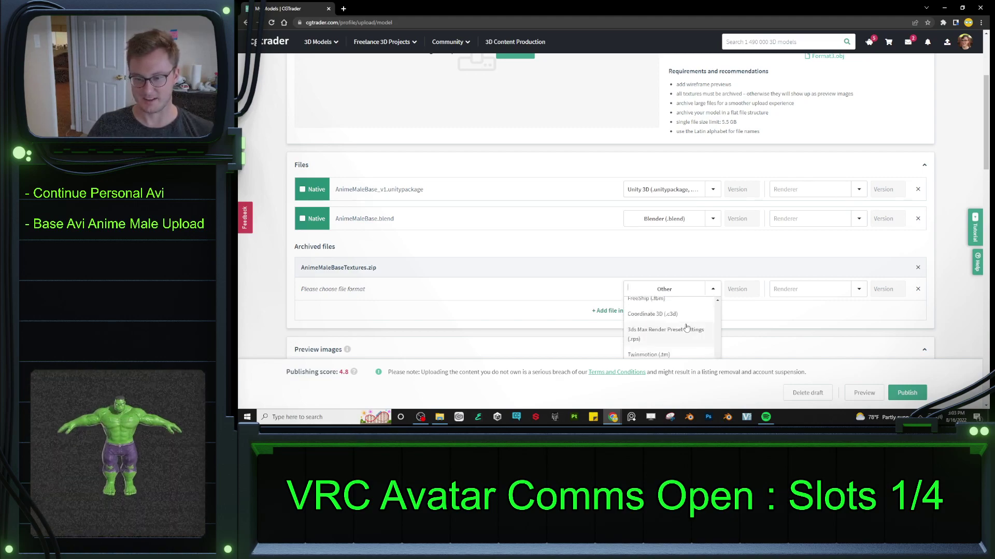
pyautogui.scroll(-4, 687, 327)
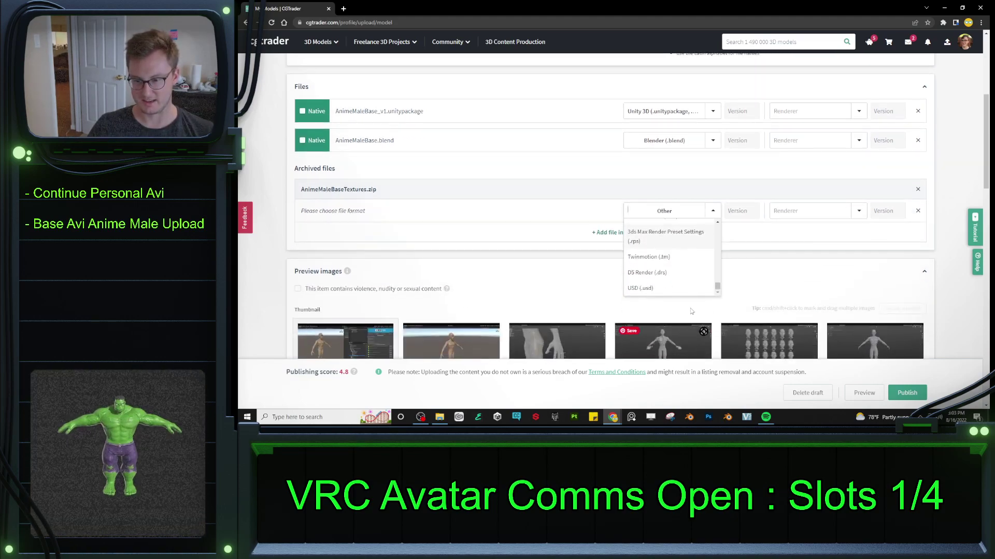
pyautogui.scroll(5, 695, 269)
pyautogui.scroll(3, 720, 280)
pyautogui.scroll(3, 720, 280)
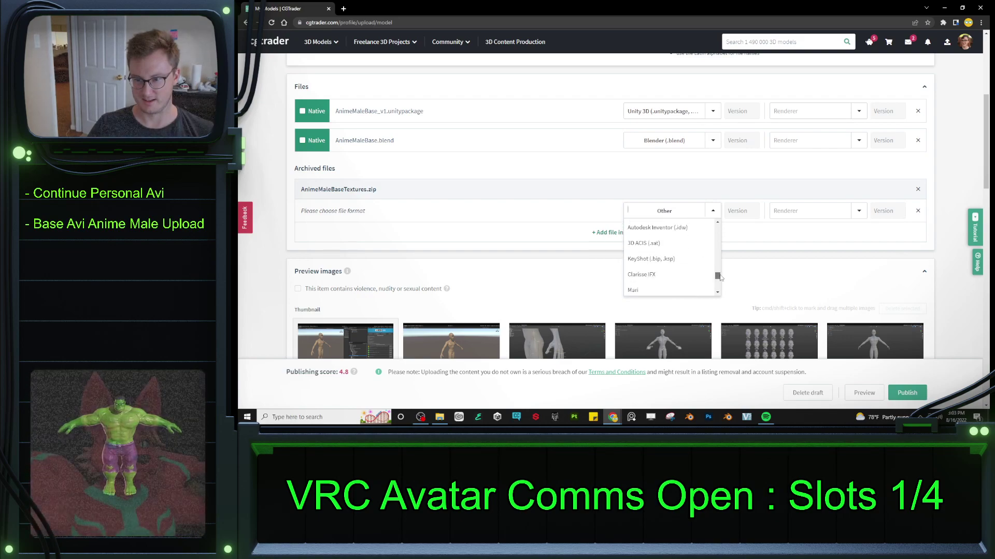
pyautogui.moveTo(720, 276); pyautogui.dragTo(720, 272)
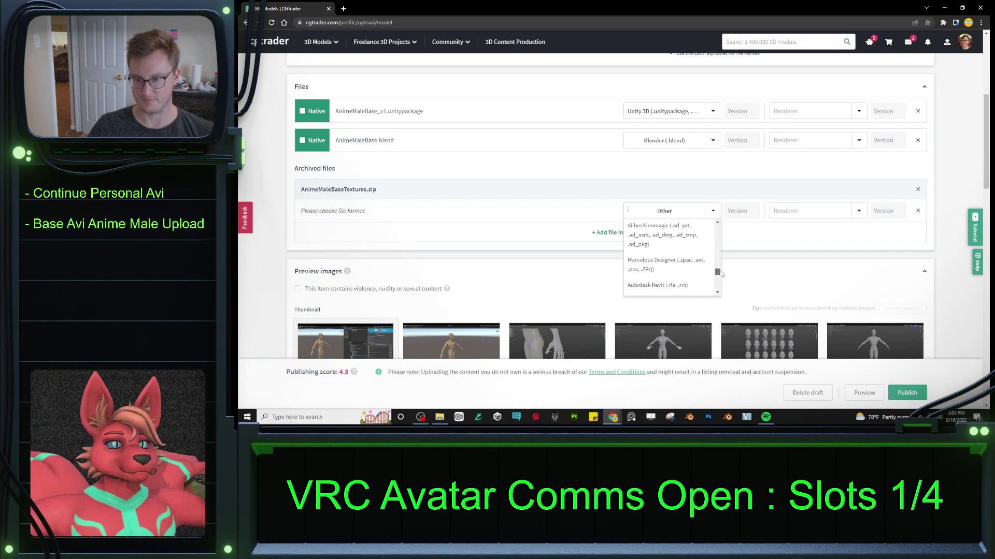
pyautogui.scroll(1, 721, 272)
pyautogui.scroll(1, 722, 272)
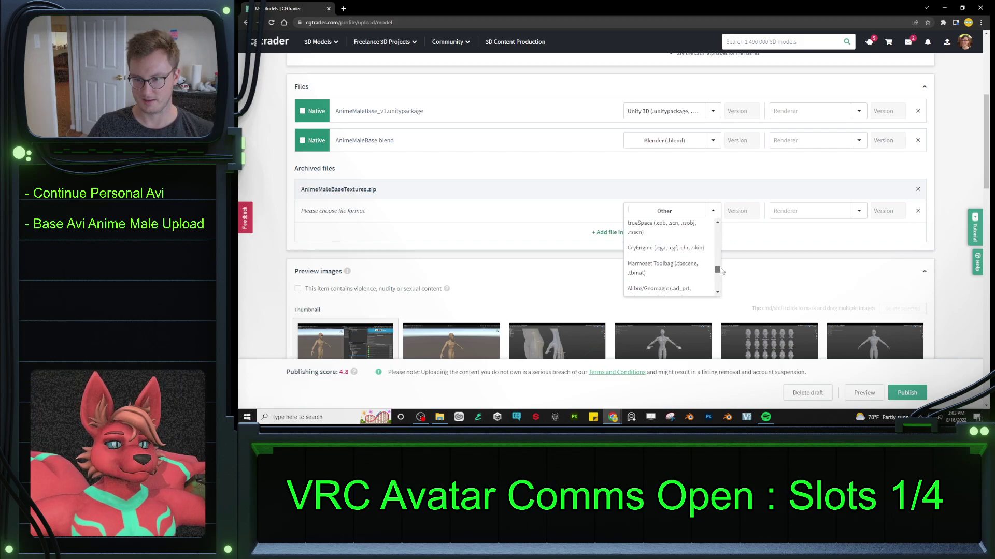
pyautogui.moveTo(721, 269); pyautogui.dragTo(722, 261)
# - Set the file format of AnimeMaleBaseTextures.zip to Textures
pyautogui.write('tex')
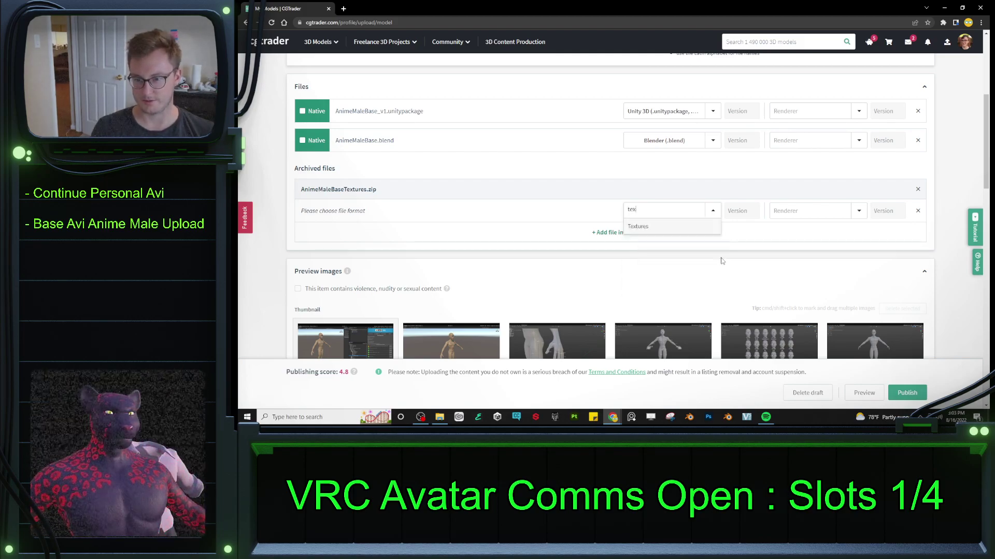
pyautogui.press('Return')
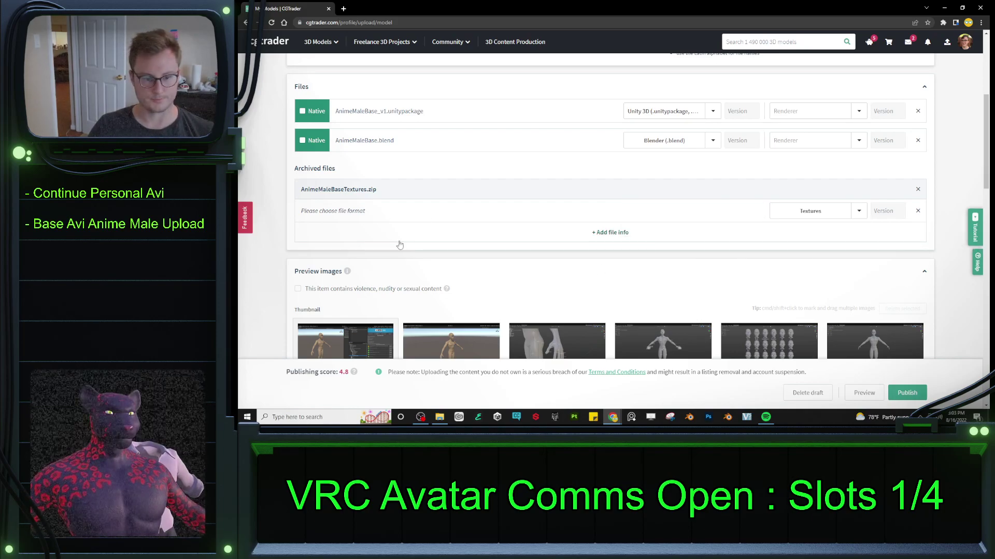
pyautogui.scroll(2, 400, 252)
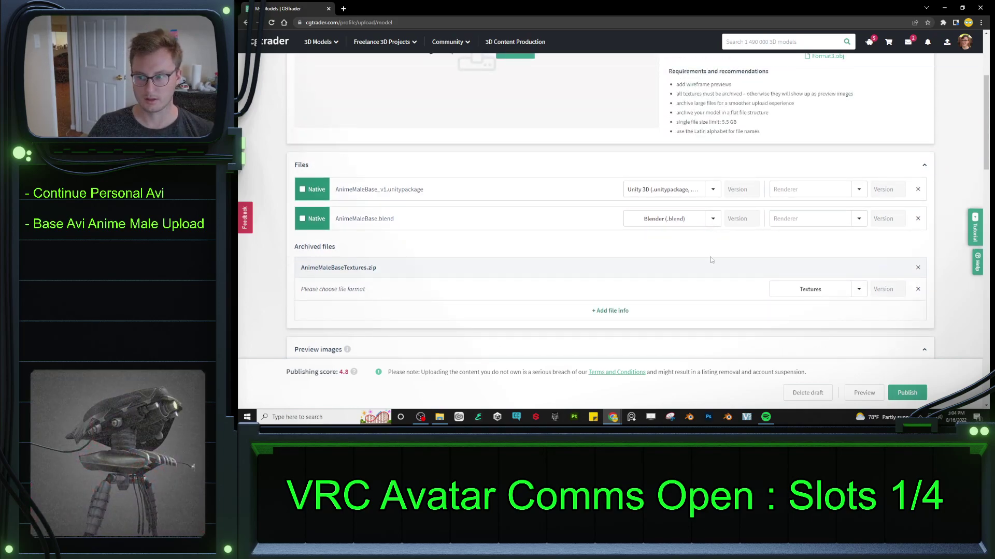
# - Set the Textures entry's version to 1 and return from the listing preview to the edit form
pyautogui.moveTo(300, 247); pyautogui.dragTo(359, 246)
pyautogui.click(366, 245)
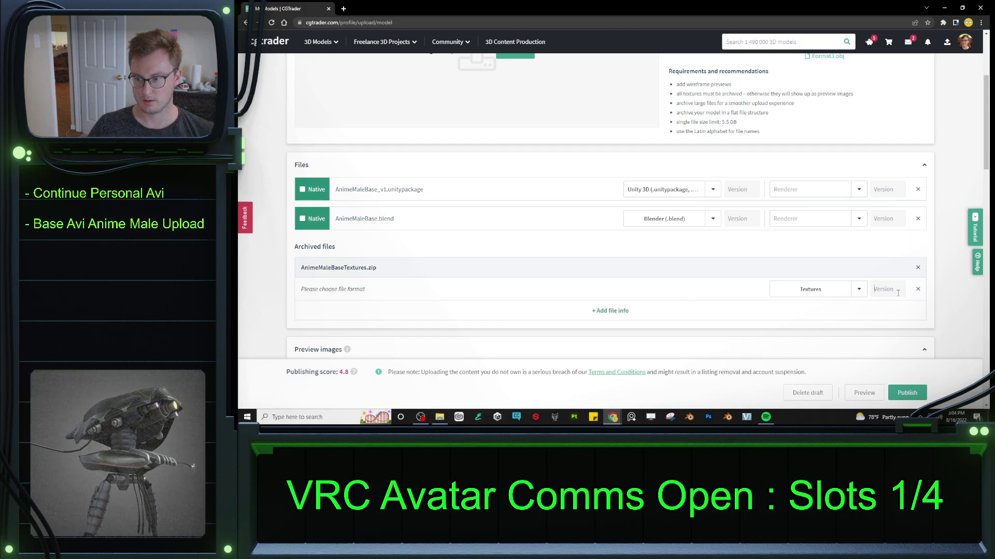
pyautogui.press('Return')
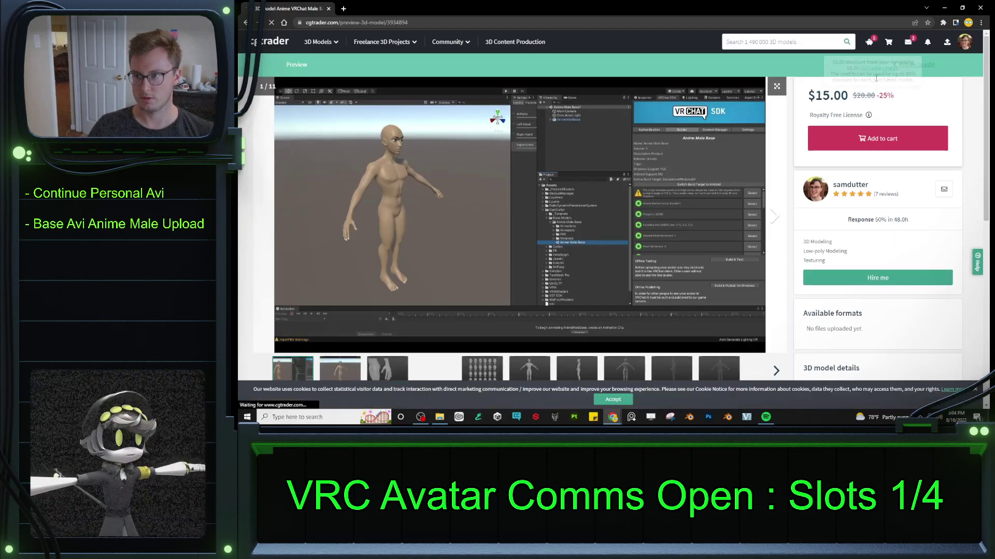
pyautogui.hotkey('alt', 'Left')
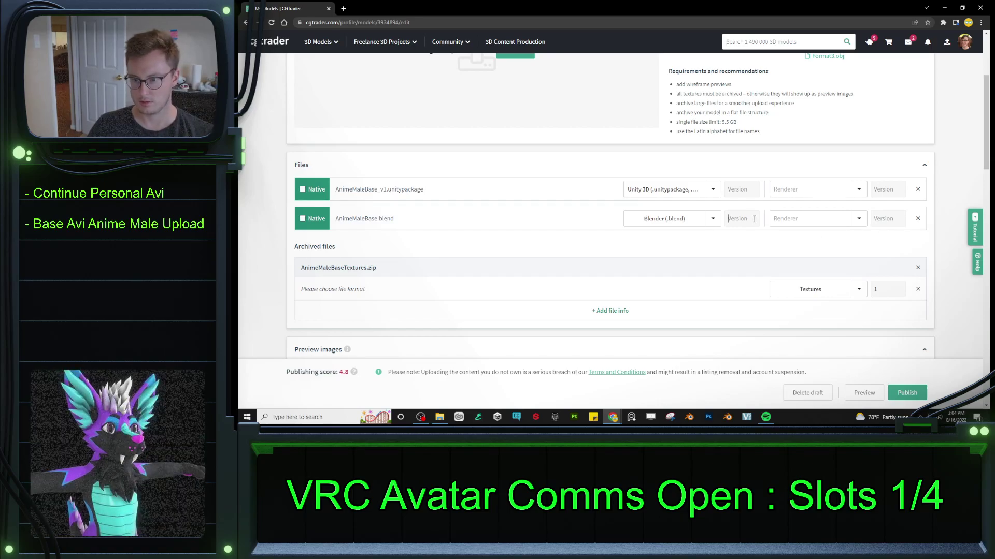
# - Set the software version to 3.0 for AnimeMaleBase.blend and 2019+ for AnimeMaleBase_v1.unitypackage
pyautogui.write('3')
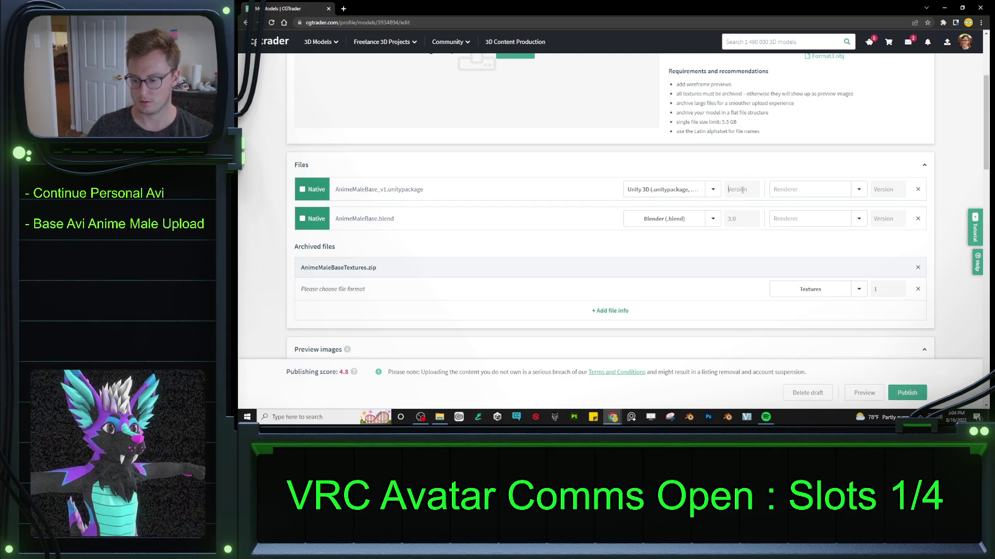
pyautogui.write('2019+')
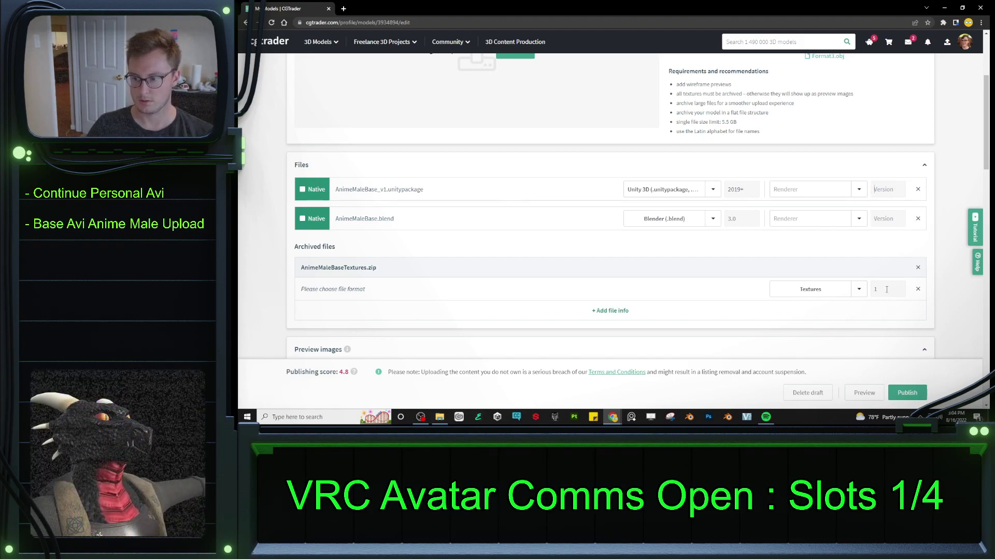
# - Clear the version of the Textures entry for AnimeMaleBaseTextures.zip
pyautogui.scroll(-2, 543, 337)
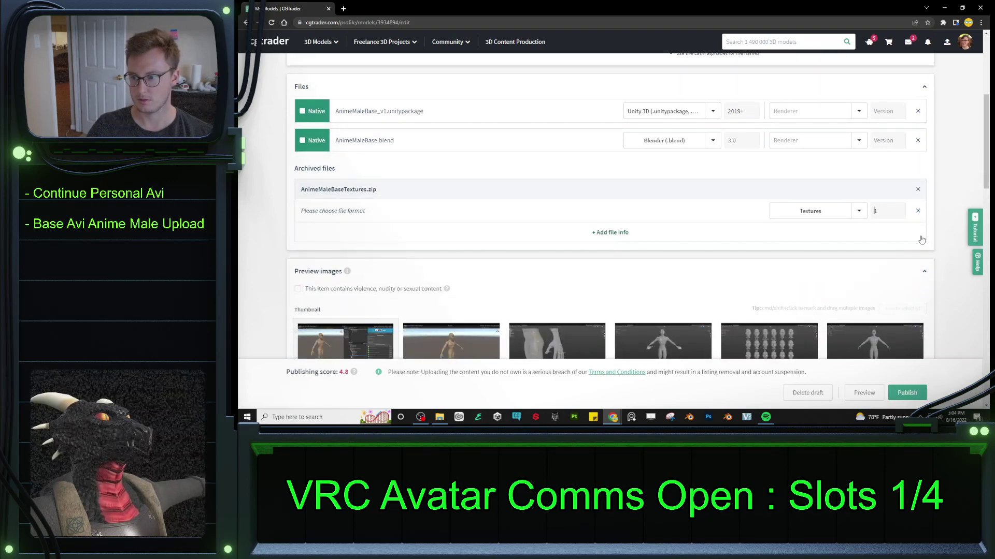
pyautogui.click(881, 212)
pyautogui.doubleClick(882, 212)
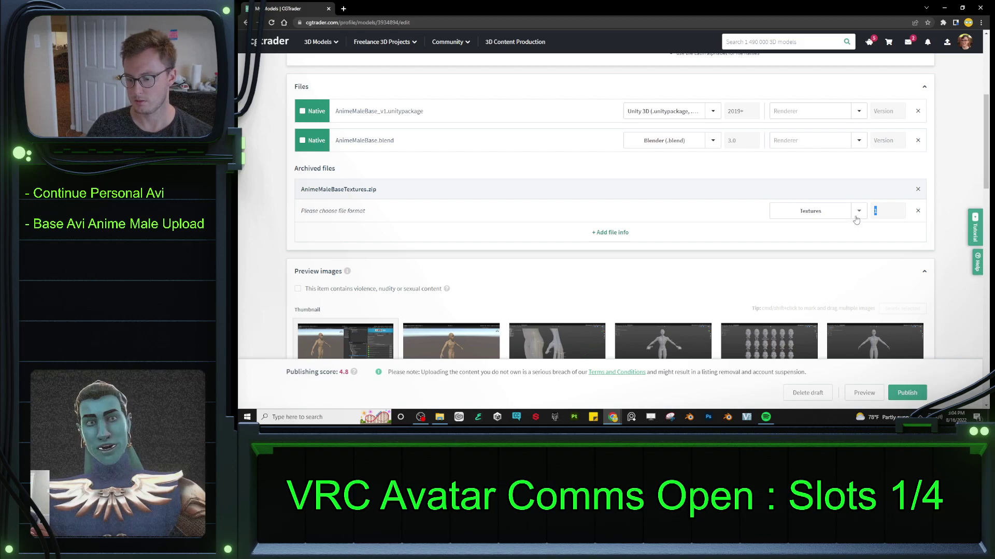
pyautogui.press('BackSpace')
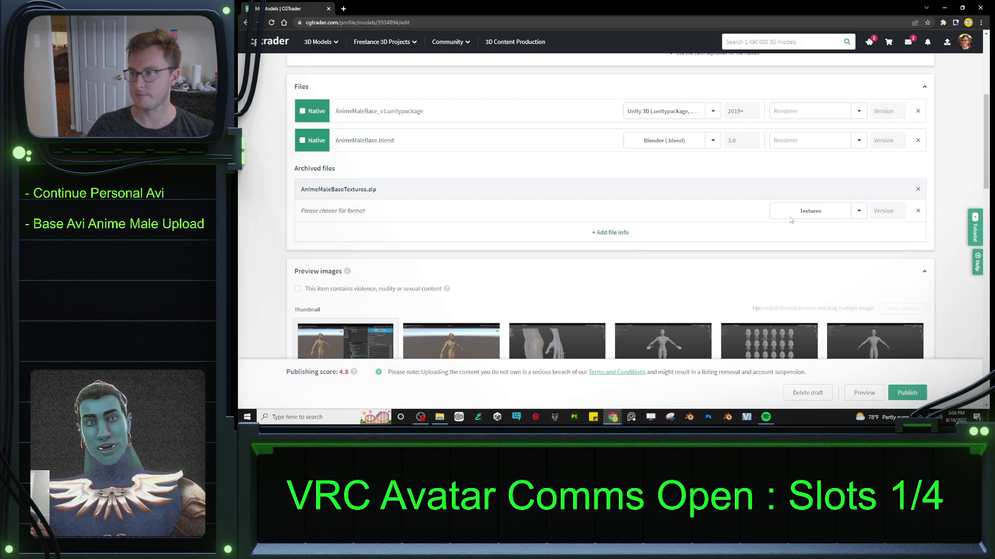
# - Add the tags vrchat, vr and avatar plus the recommended tag video-game to the listing
pyautogui.scroll(5, 725, 225)
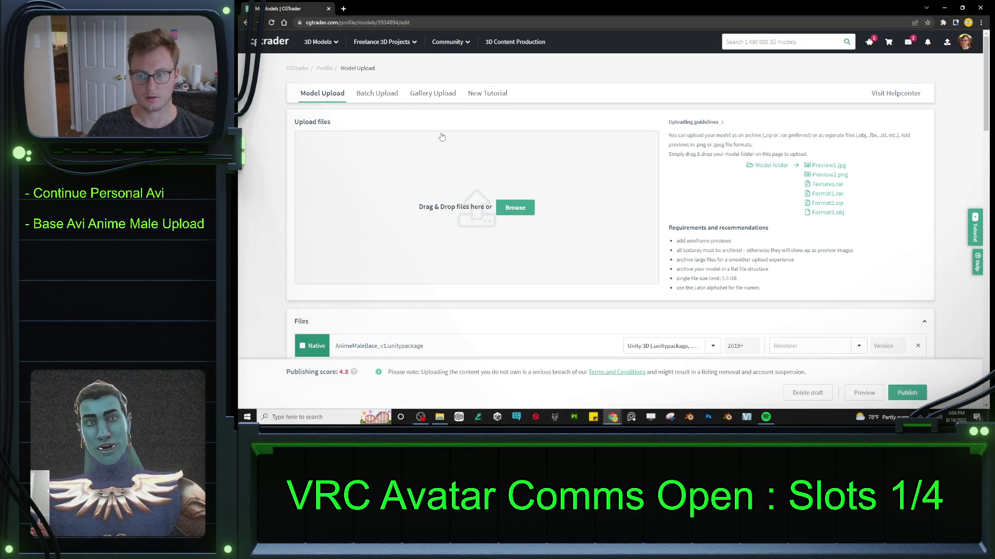
pyautogui.scroll(-10, 665, 179)
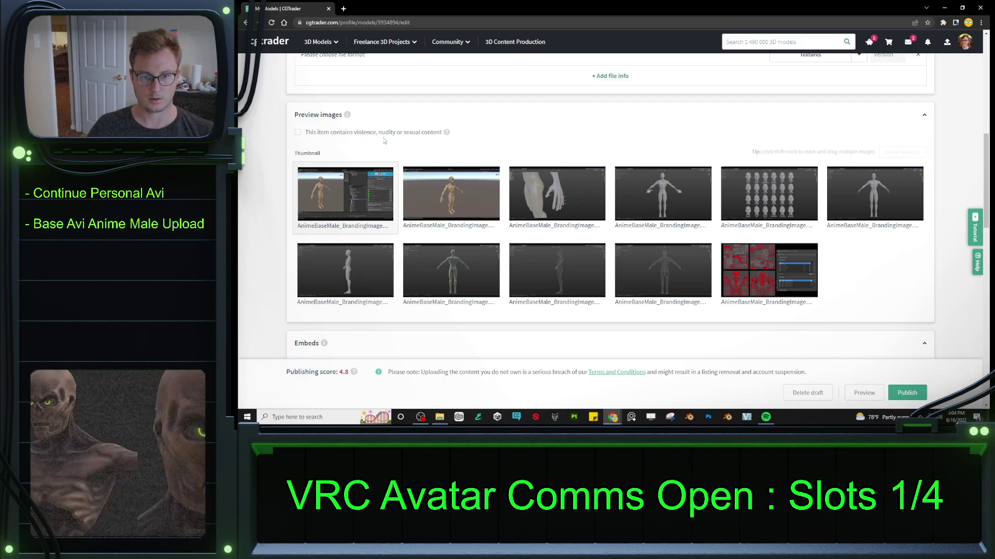
pyautogui.scroll(-3, 425, 197)
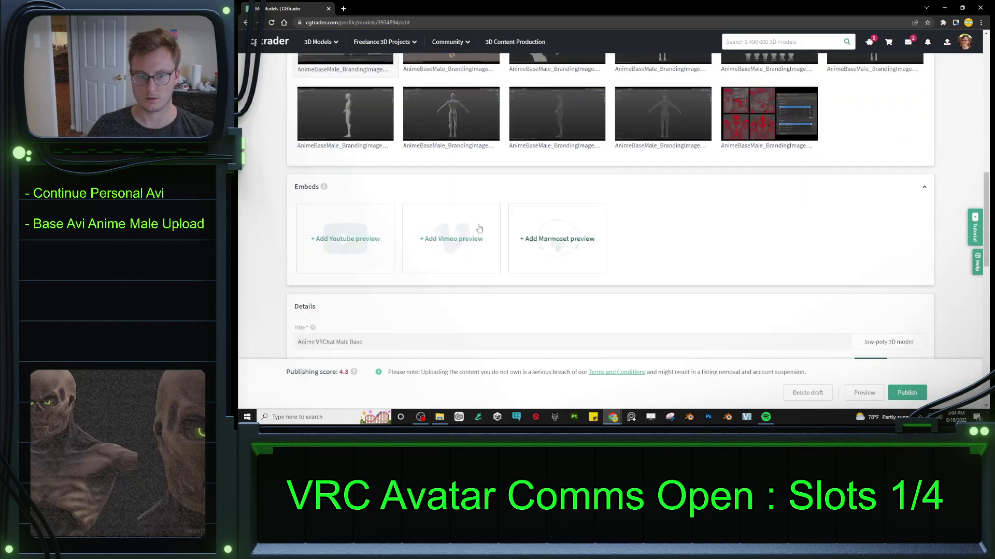
pyautogui.scroll(-3, 352, 234)
pyautogui.scroll(-3, 351, 236)
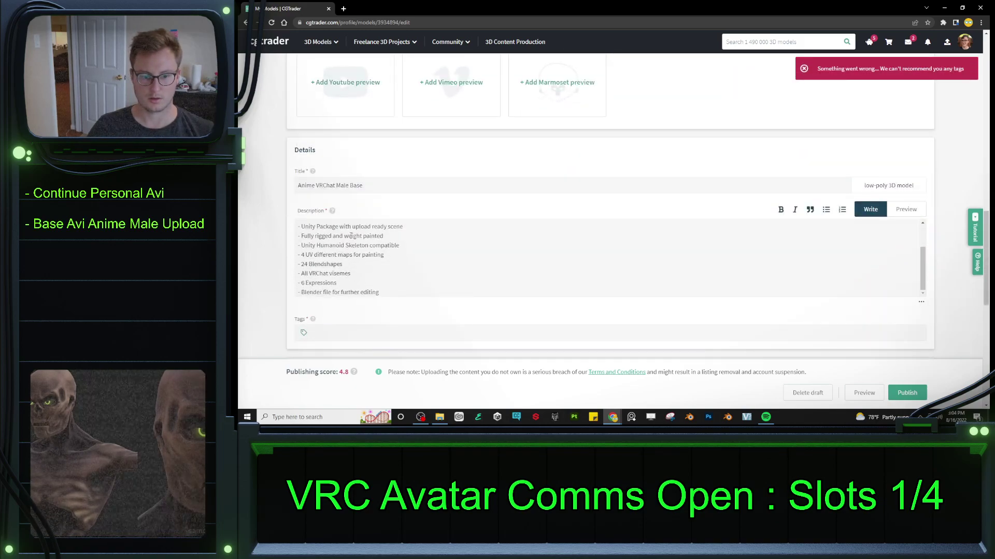
pyautogui.write('vrchat')
pyautogui.press('Return')
pyautogui.write('vr')
pyautogui.press('Return')
pyautogui.write('avatar')
pyautogui.press('Return')
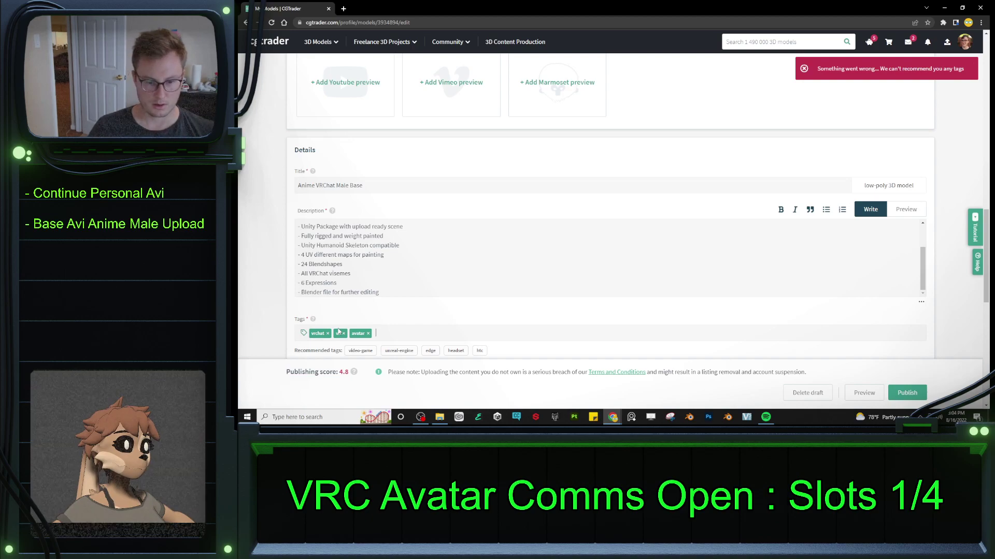
pyautogui.scroll(-3, 492, 352)
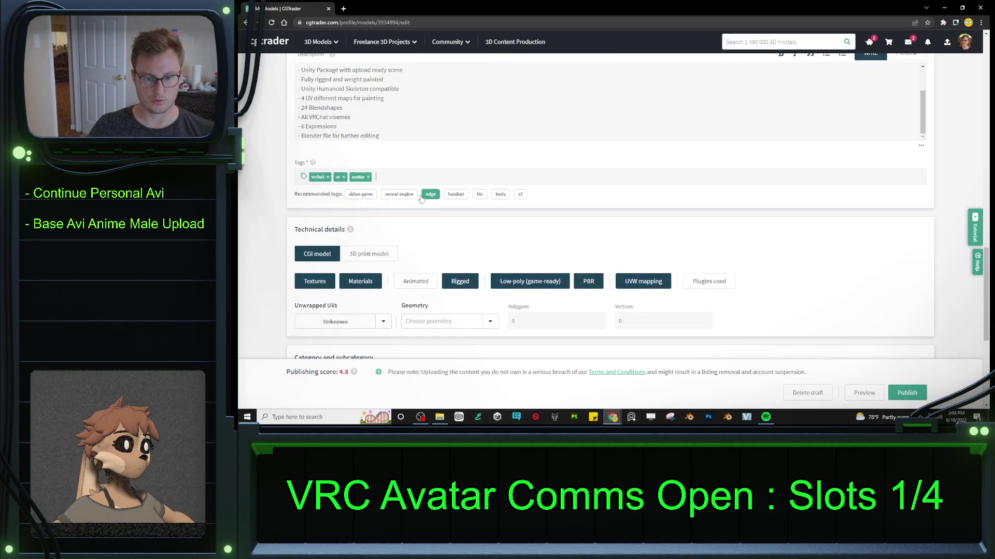
pyautogui.click(369, 198)
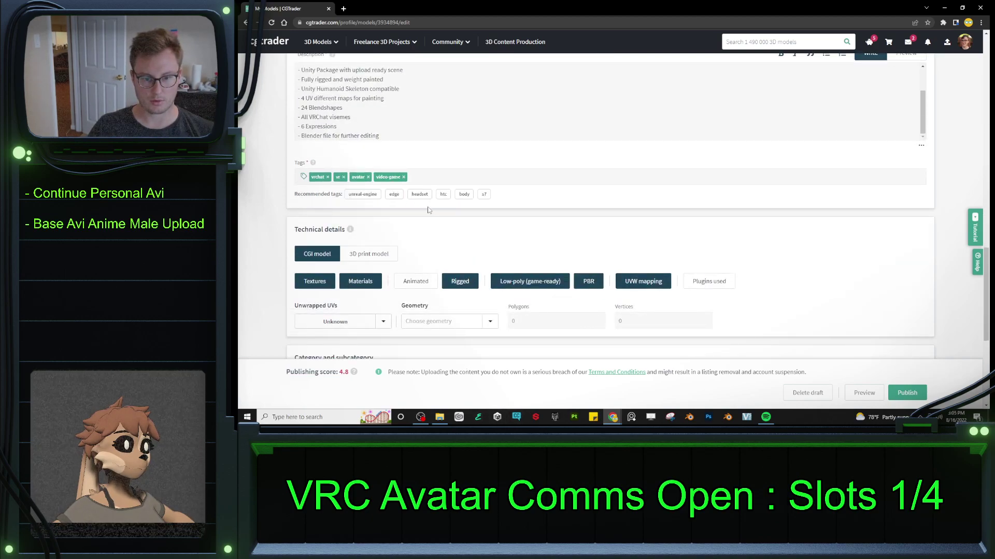
# - Add the tags character, base and body to the listing
pyautogui.write('character')
pyautogui.press('Return')
pyautogui.write('base')
pyautogui.press('Return')
pyautogui.write('body')
pyautogui.press('Return')
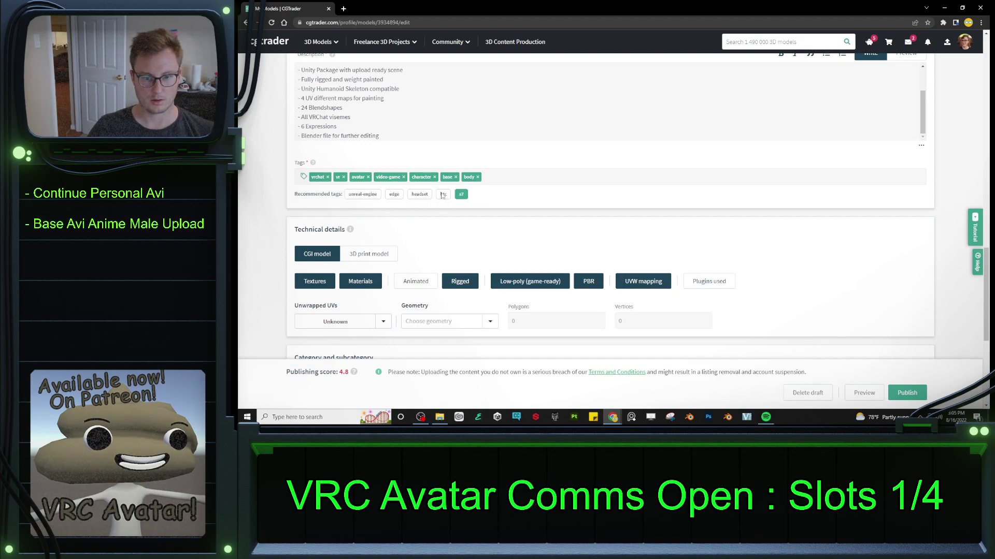
# - Add the tags unity, unity3d and humanoid to the listing
pyautogui.write('unity')
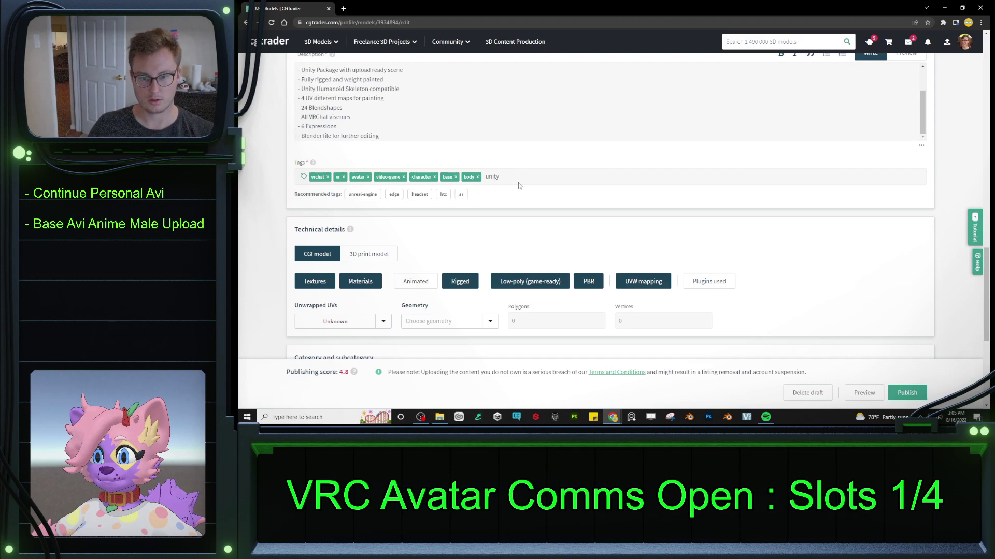
pyautogui.press('Return')
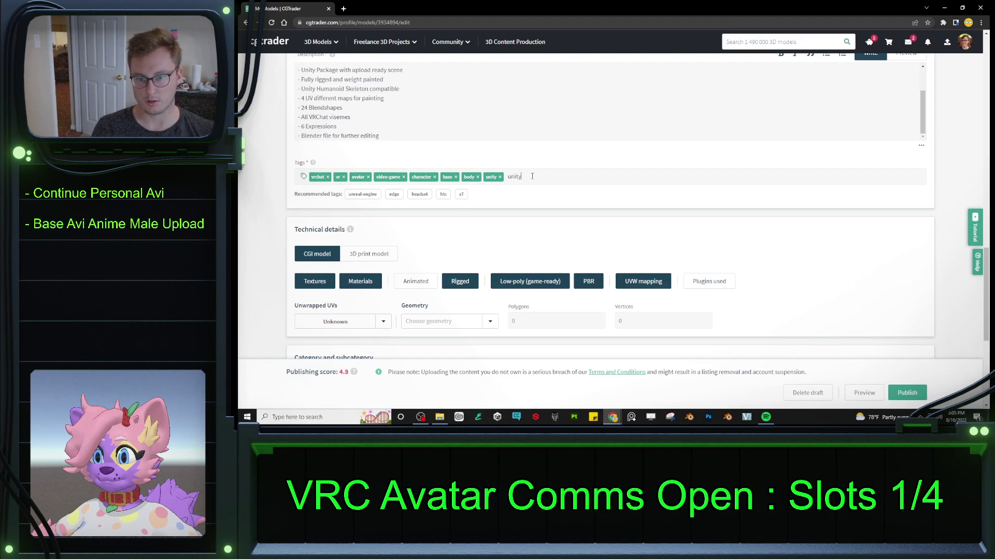
pyautogui.write('unity3d')
pyautogui.press('Return')
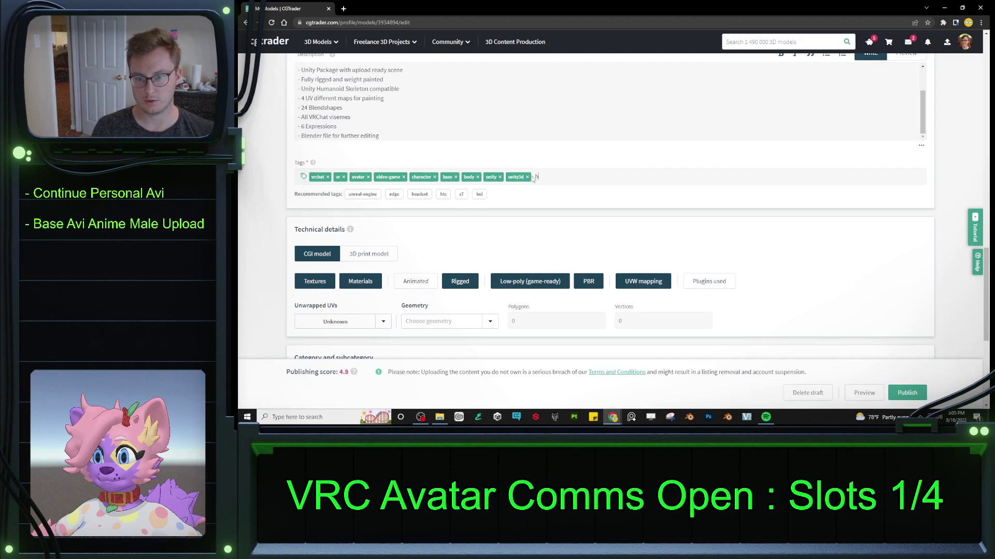
pyautogui.write('humanoid')
pyautogui.press('Return')
# - Add the tags rigged, blendshapes and visemes to the listing
pyautogui.write('sk')
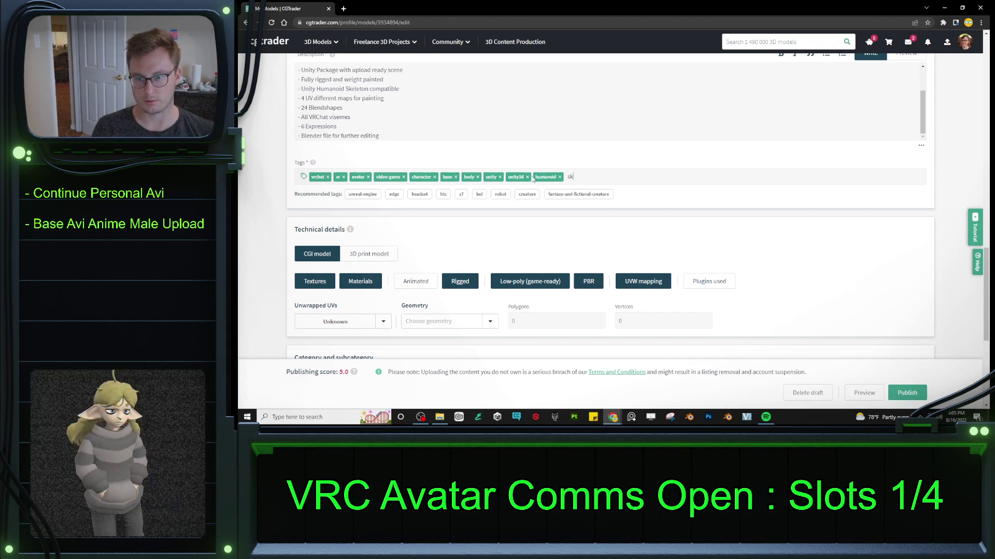
pyautogui.write('elerigged')
pyautogui.press('Return')
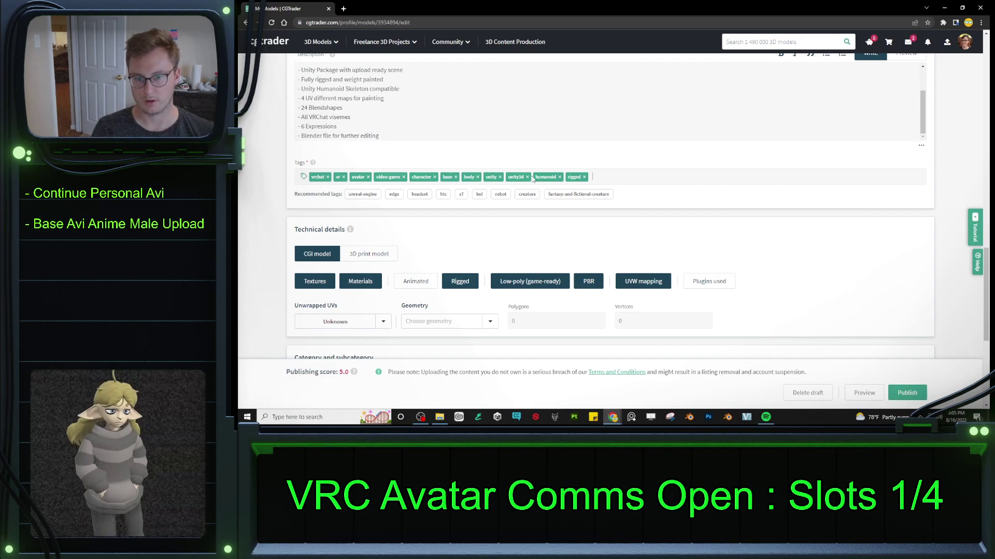
pyautogui.press('Return')
pyautogui.write('visemes')
pyautogui.press('Return')
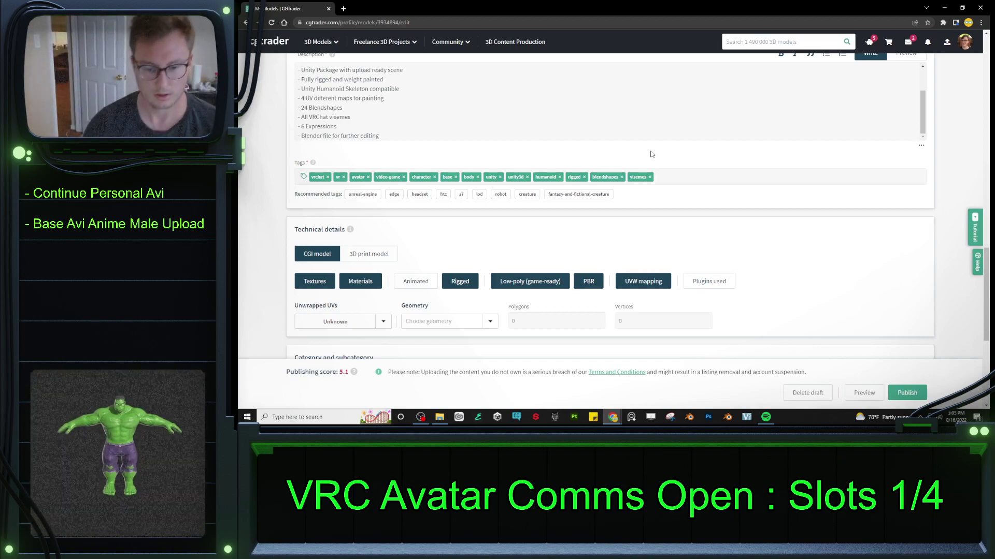
# - Open the skeleton image from the Branding folder of Anime Male Base to read the mesh statistics
pyautogui.scroll(-10, 661, 222)
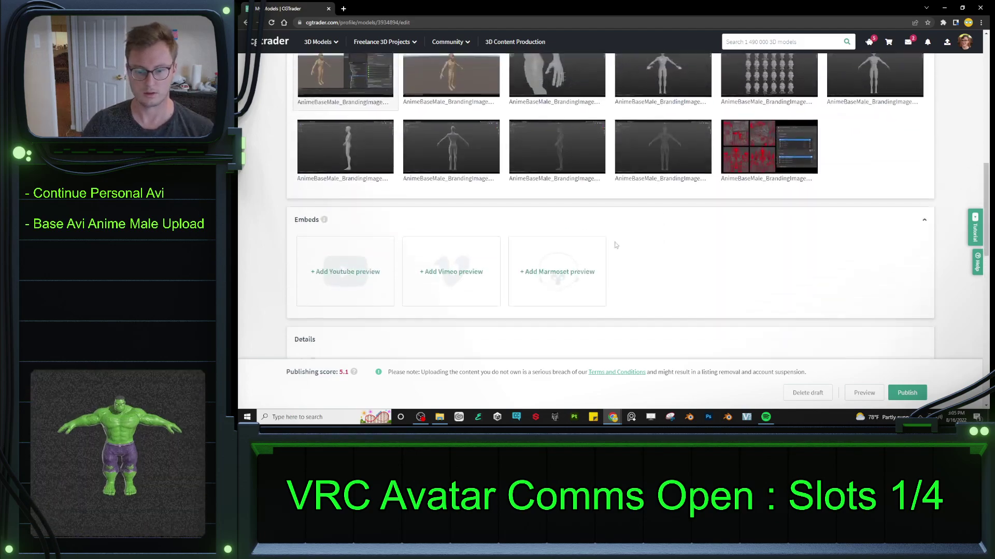
pyautogui.hotkey('alt', 'Tab')
pyautogui.click(623, 227)
pyautogui.click(606, 154)
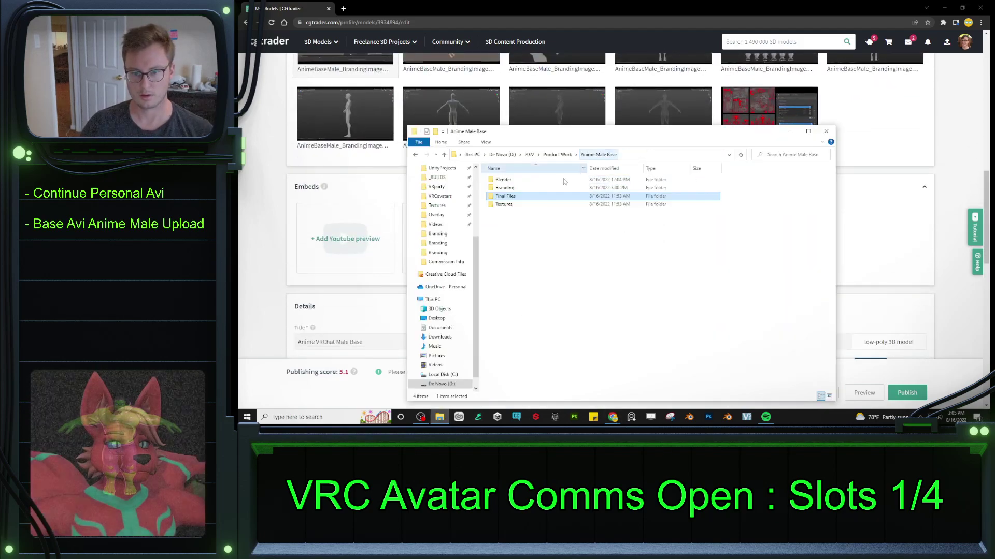
pyautogui.doubleClick(511, 205)
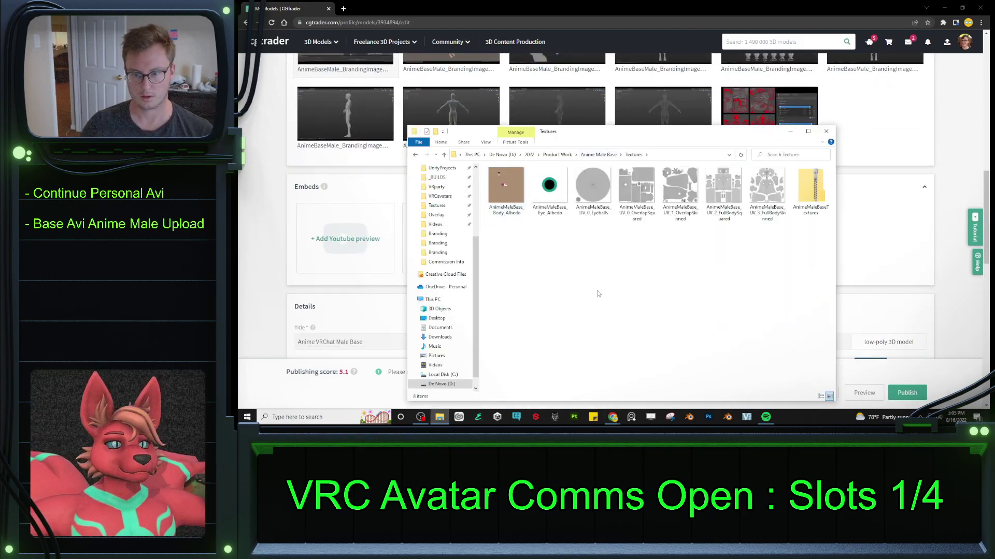
pyautogui.click(598, 154)
pyautogui.doubleClick(525, 188)
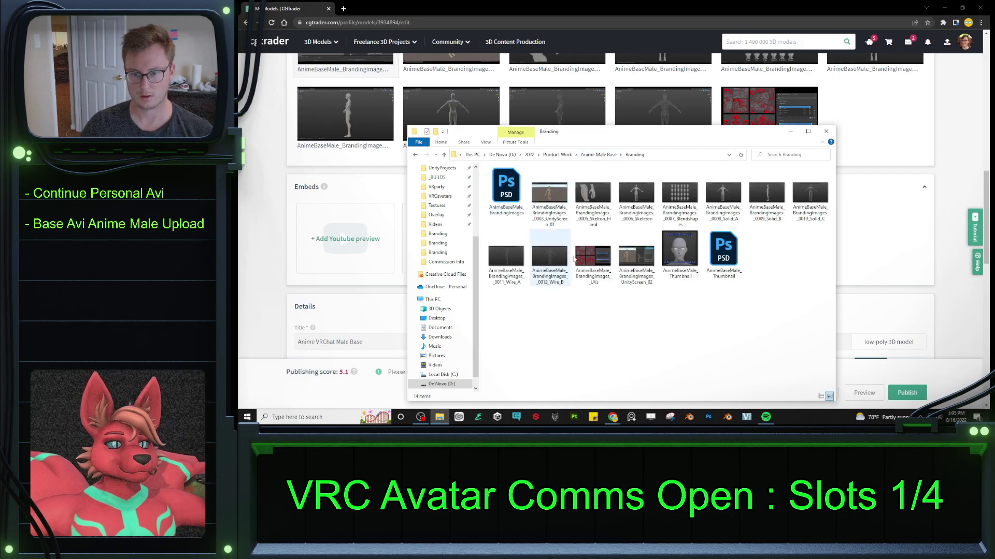
pyautogui.doubleClick(637, 198)
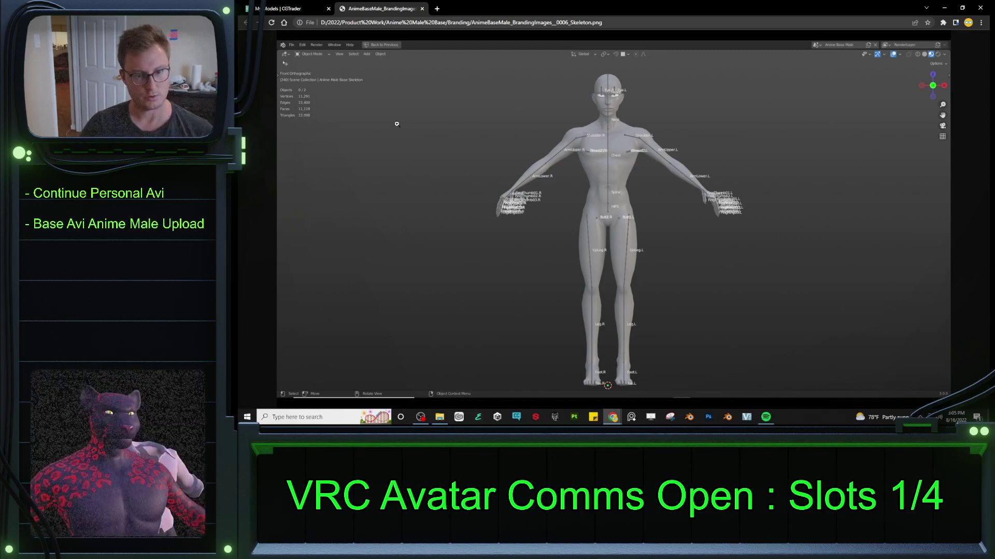
# - Set the listing's polygon count to 22098, using the triangle figure in the skeleton image
pyautogui.hotkey('alt', 'Tab')
pyautogui.hotkey('alt', 'Tab')
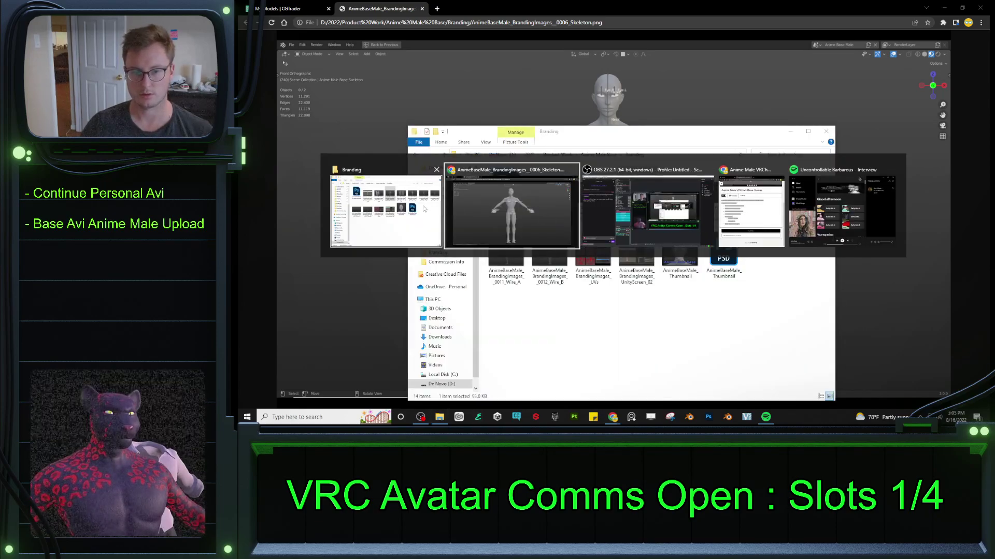
pyautogui.hotkey('ctrl', 'shift', 'Tab')
pyautogui.scroll(-3, 339, 259)
pyautogui.scroll(-5, 350, 303)
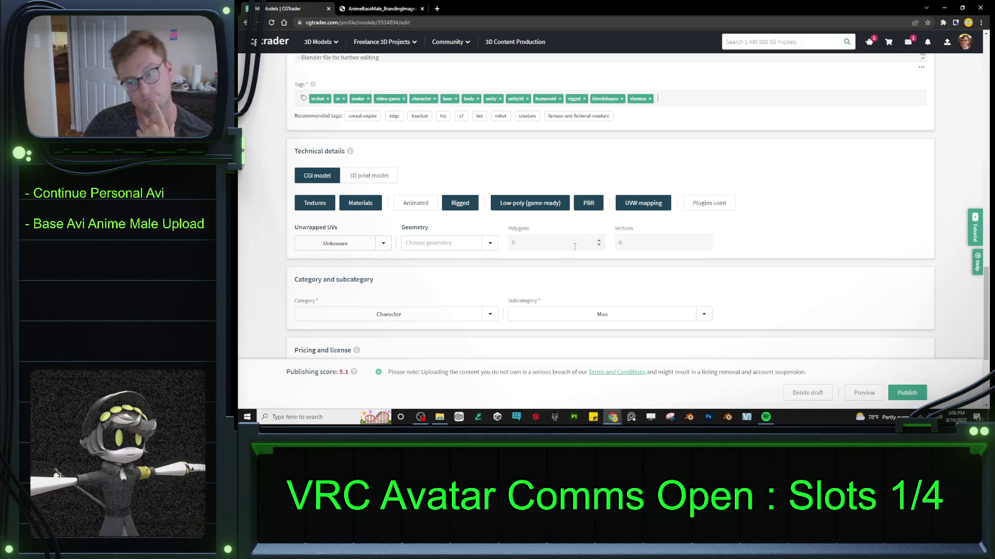
pyautogui.hotkey('alt', 'Tab')
pyautogui.hotkey('alt', 'Tab')
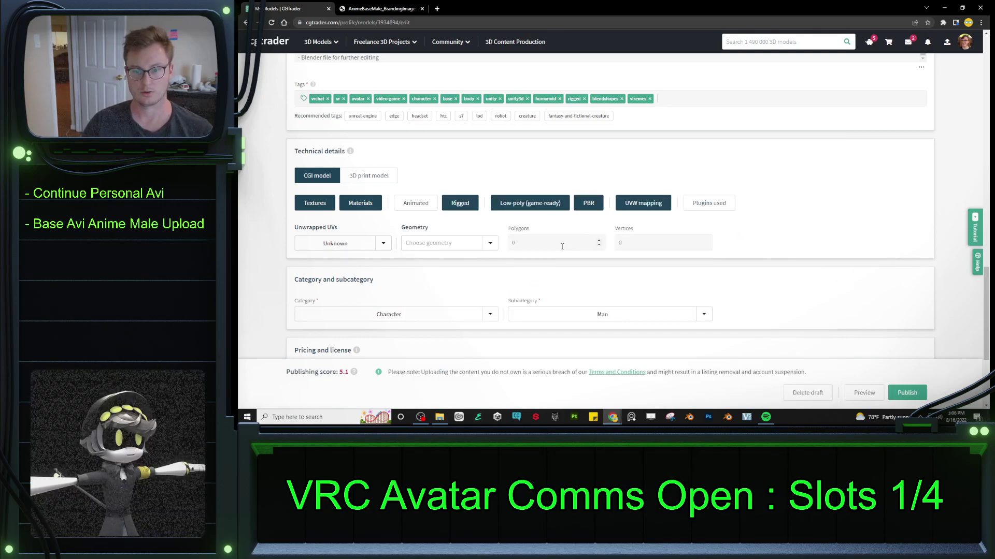
pyautogui.click(388, 5)
pyautogui.click(273, 6)
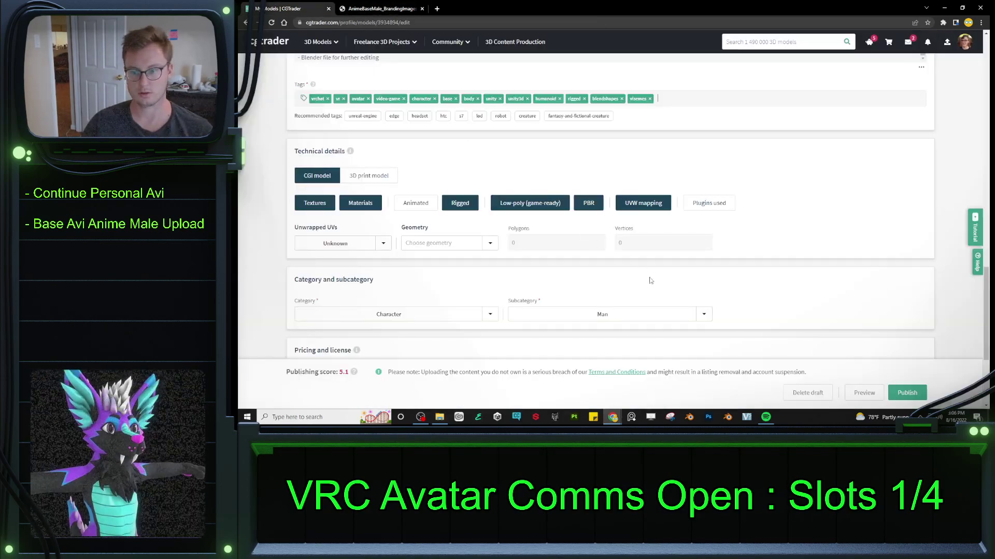
pyautogui.write('22098')
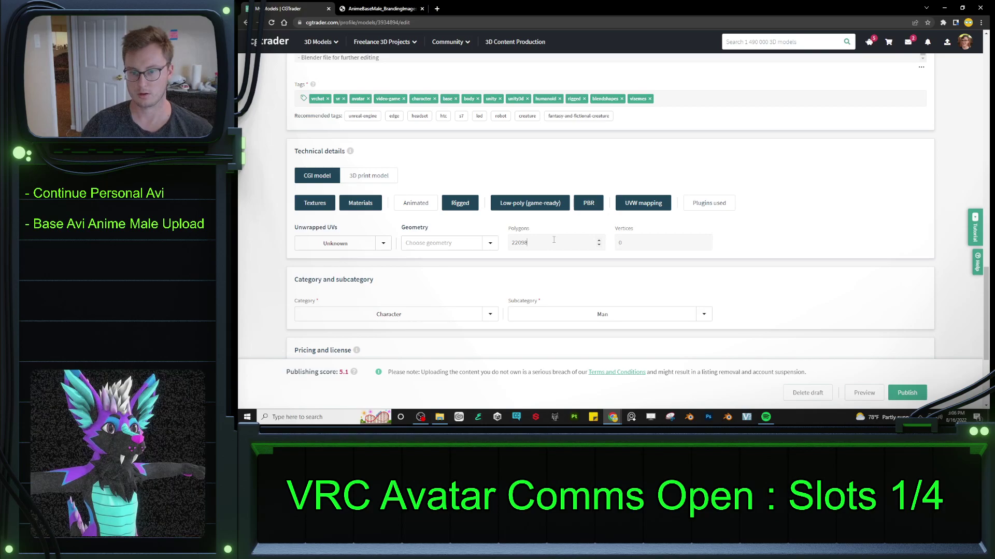
# - Check the vertex figure in the skeleton image and set the listing's vertex count to 11291
pyautogui.click(347, 9)
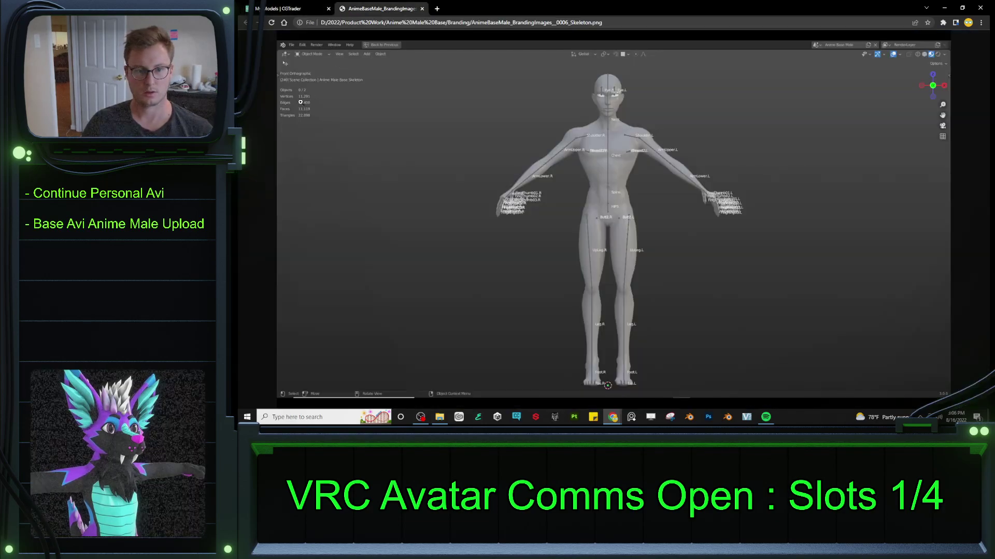
pyautogui.click(304, 9)
pyautogui.write('8')
pyautogui.click(647, 240)
pyautogui.write('11291')
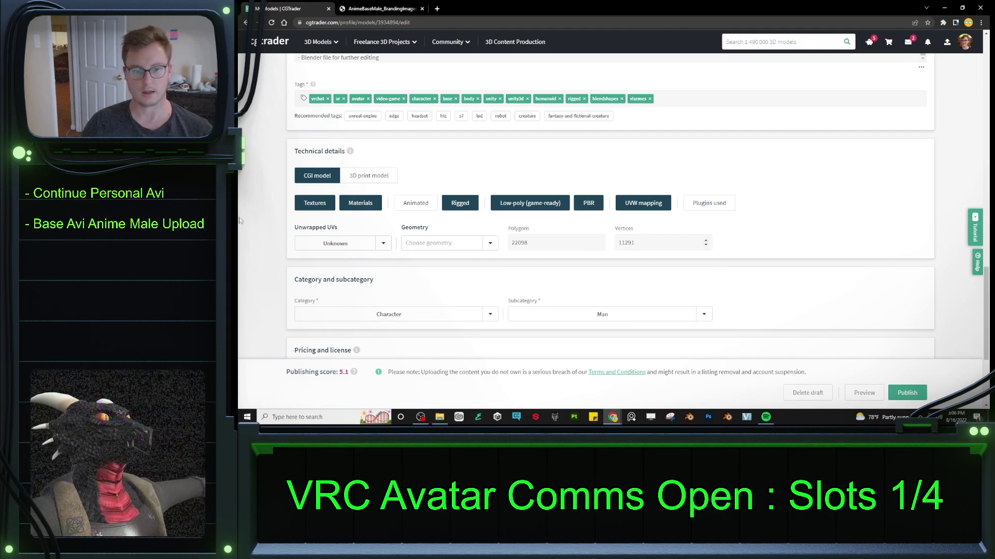
# - Set the unwrapped UVs of the model to Mixed
pyautogui.click(371, 247)
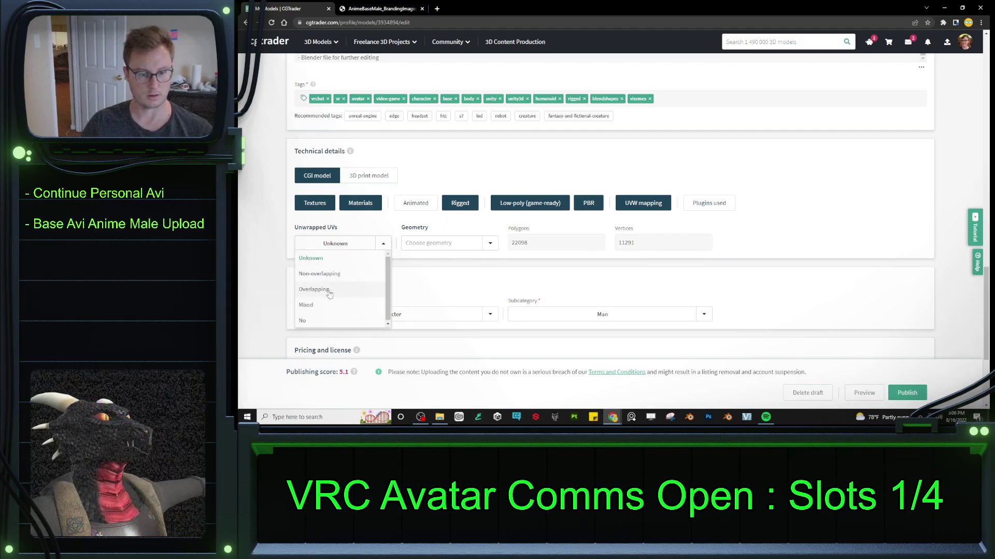
pyautogui.click(321, 305)
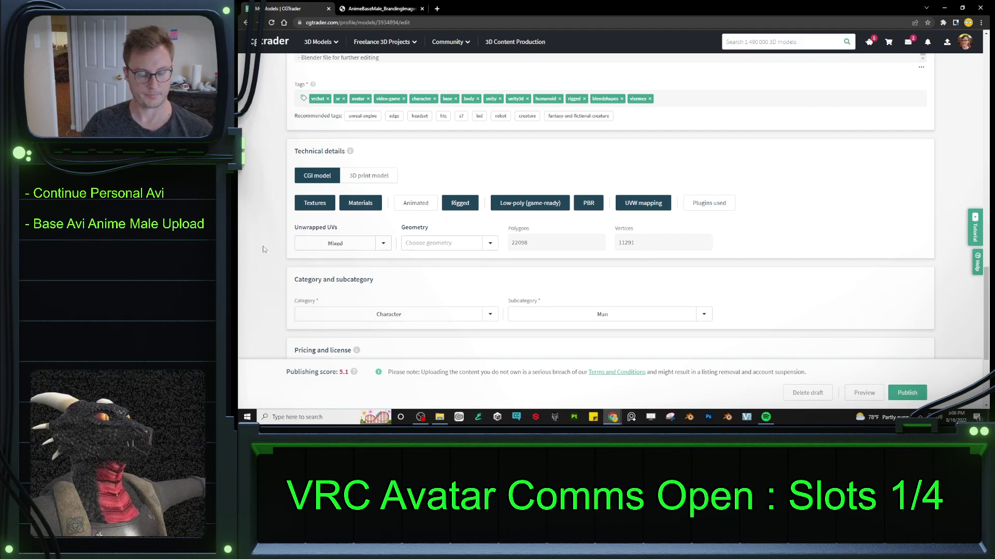
pyautogui.click(383, 245)
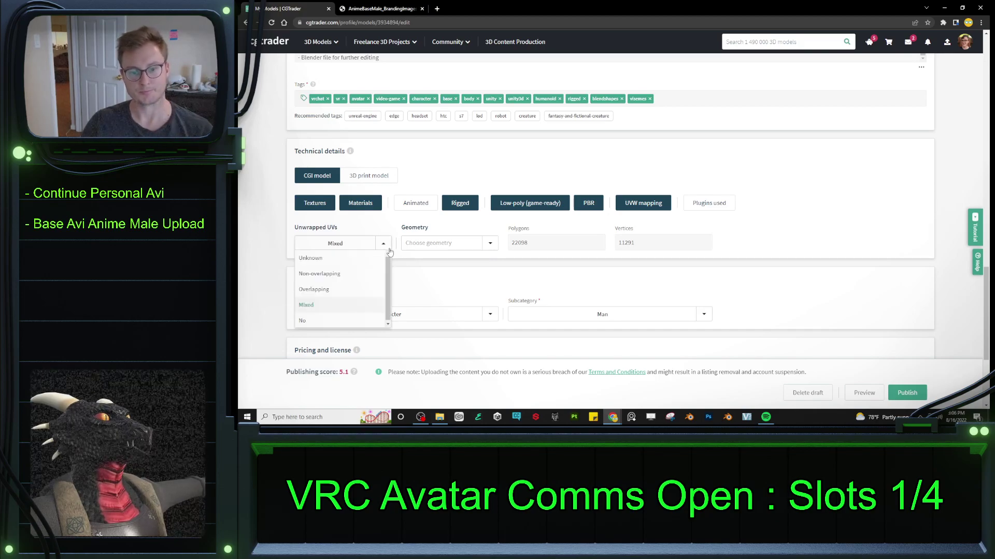
pyautogui.click(247, 261)
# - Review the listing's category and license settings, along with its description, tags and preview images
pyautogui.scroll(-2, 264, 257)
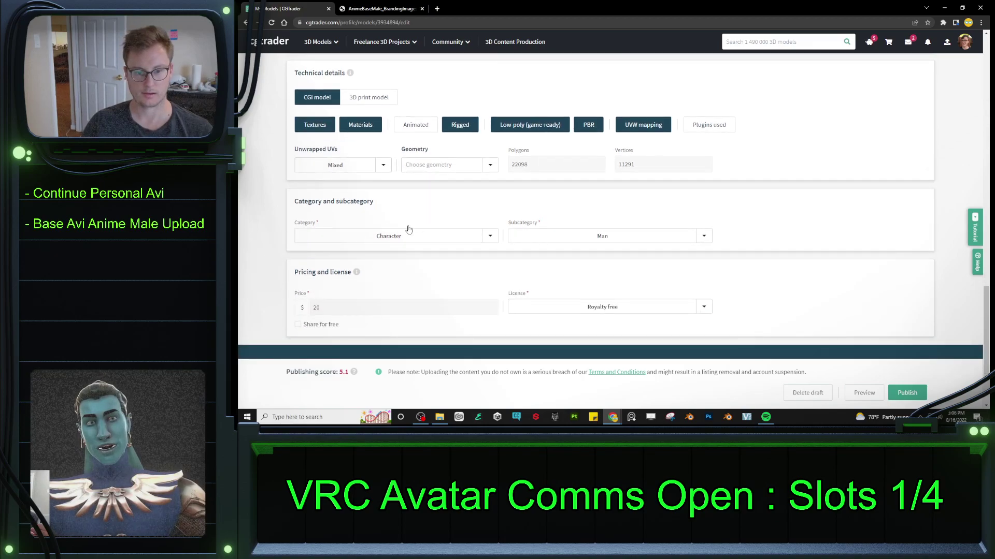
pyautogui.click(490, 240)
pyautogui.click(492, 233)
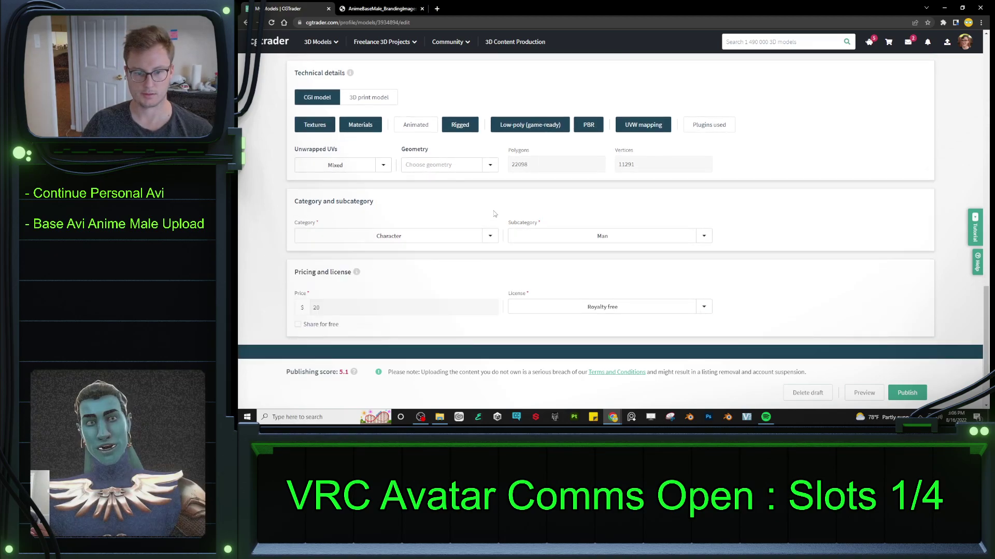
pyautogui.click(705, 309)
pyautogui.scroll(-2, 773, 278)
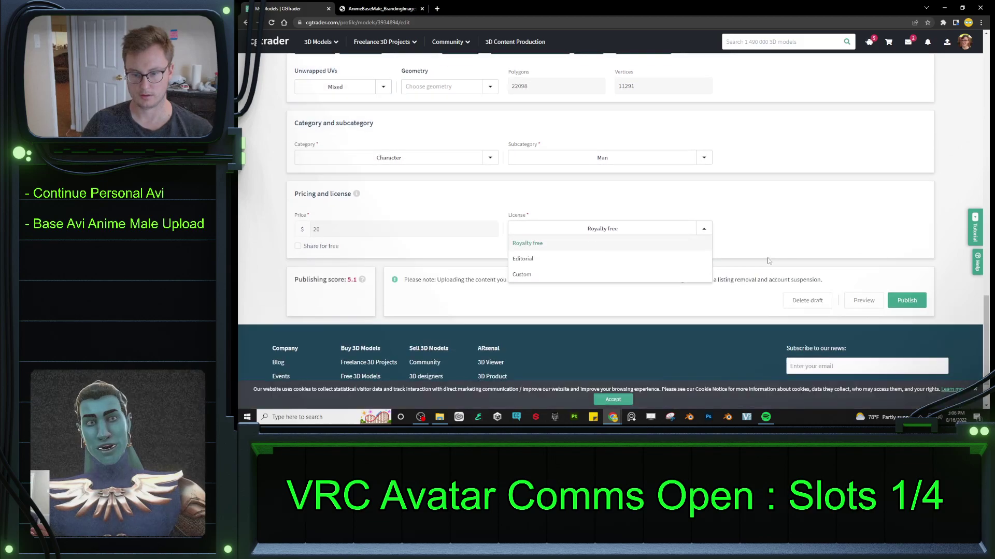
pyautogui.click(776, 228)
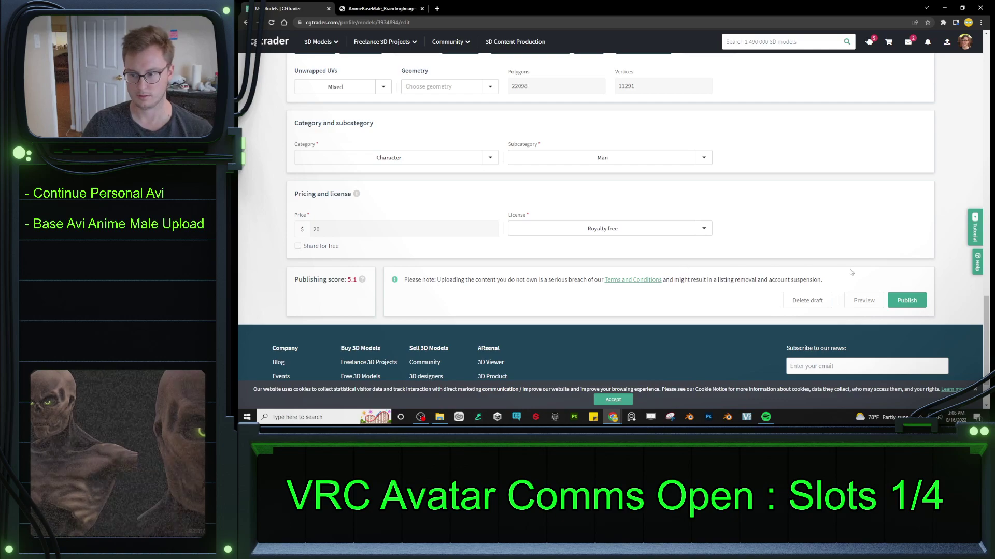
pyautogui.scroll(5, 705, 265)
pyautogui.scroll(2, 586, 273)
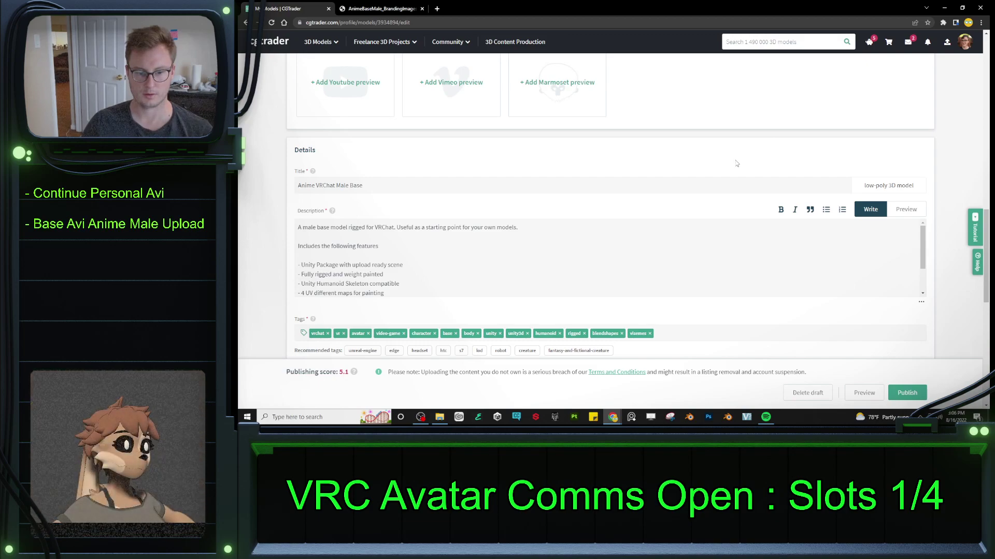
pyautogui.scroll(5, 582, 269)
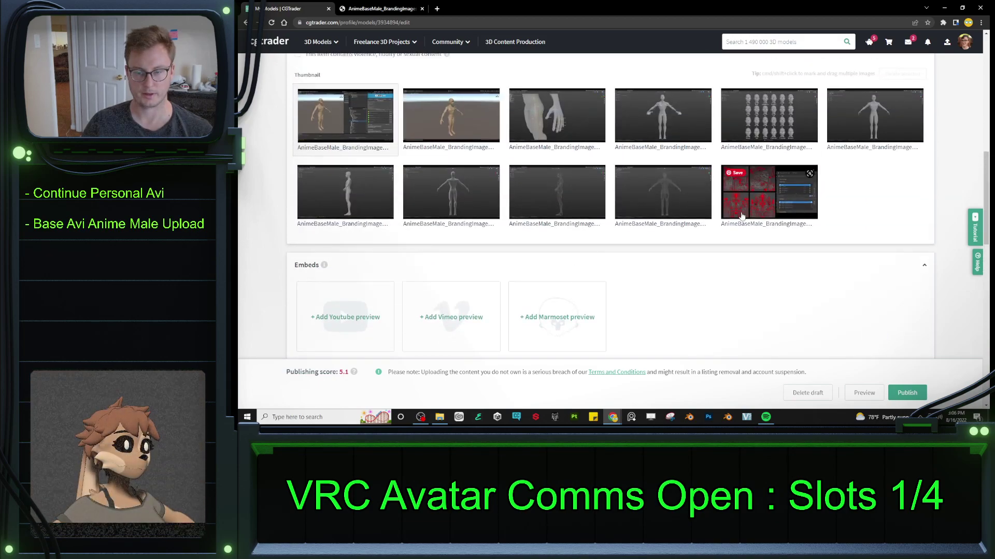
pyautogui.scroll(2, 740, 217)
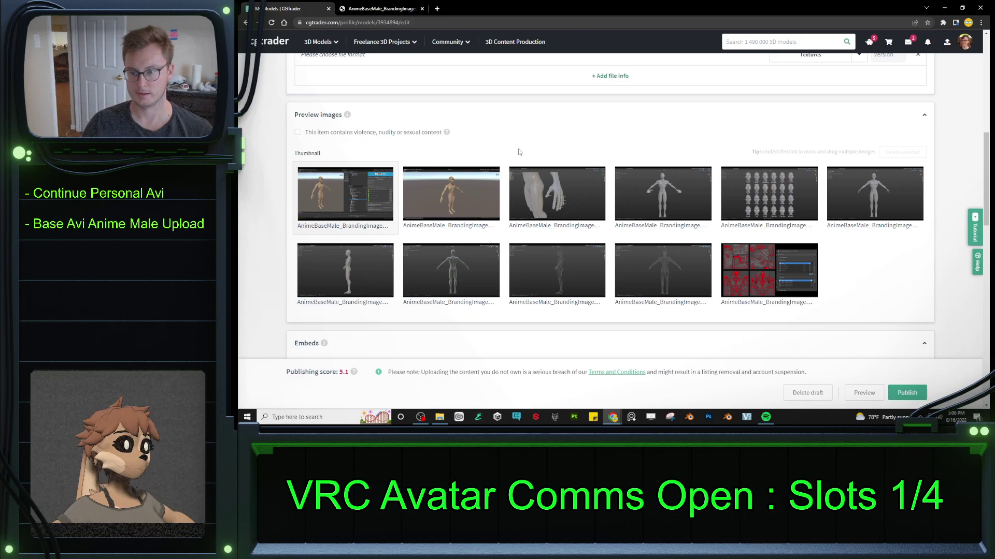